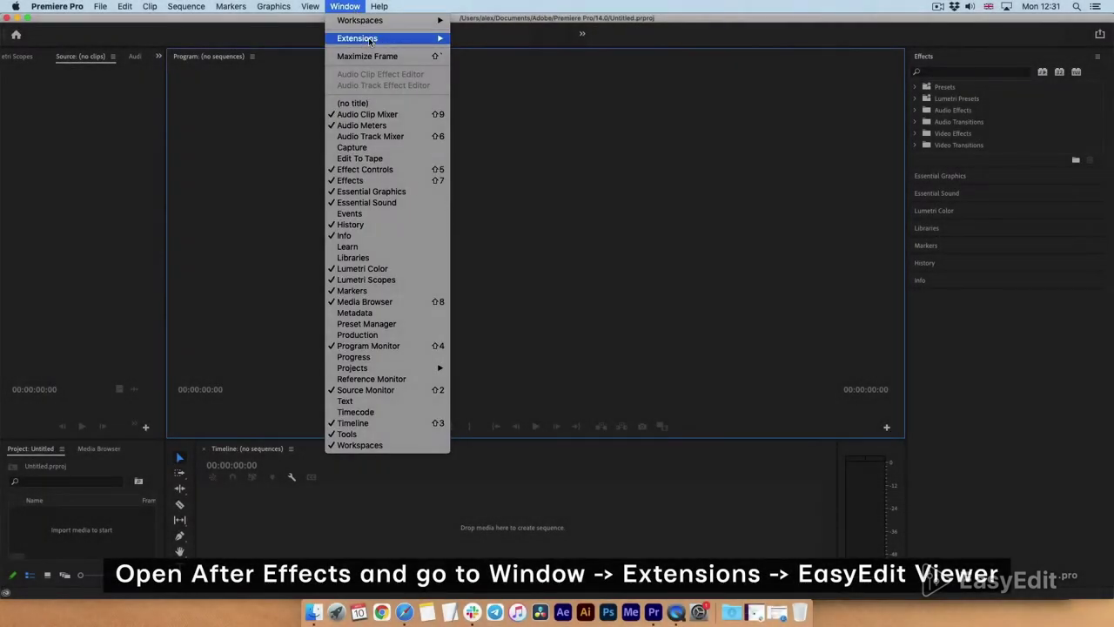
Step: Open the EasyEdit Viewer extension and widen its panel next to the Program monitor
mouse_move(371, 41)
click(502, 51)
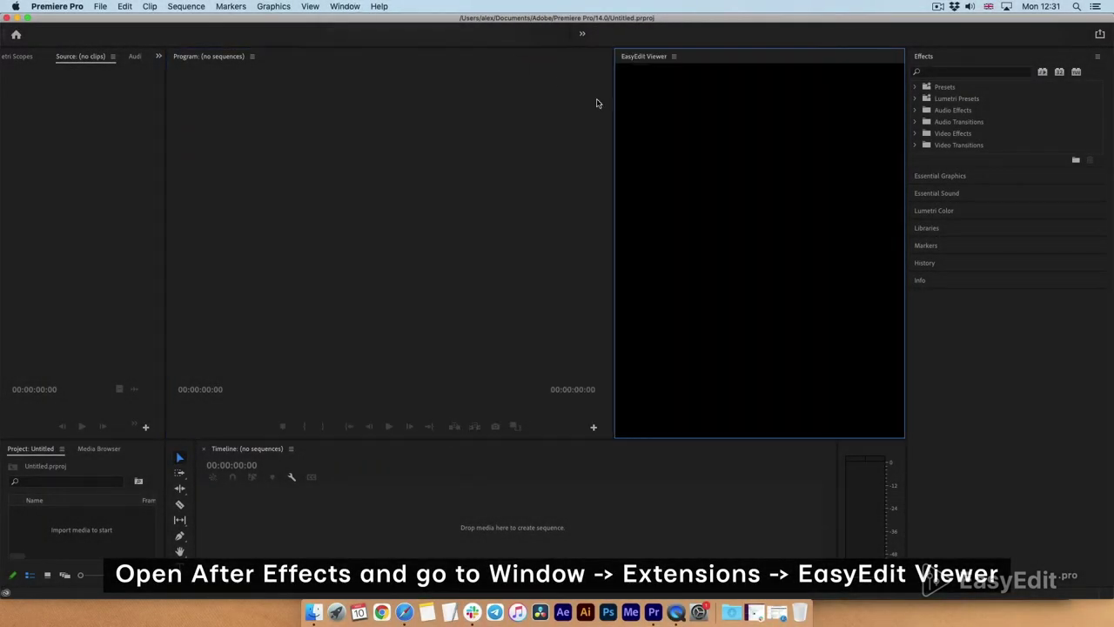
drag(569, 130, 545, 127)
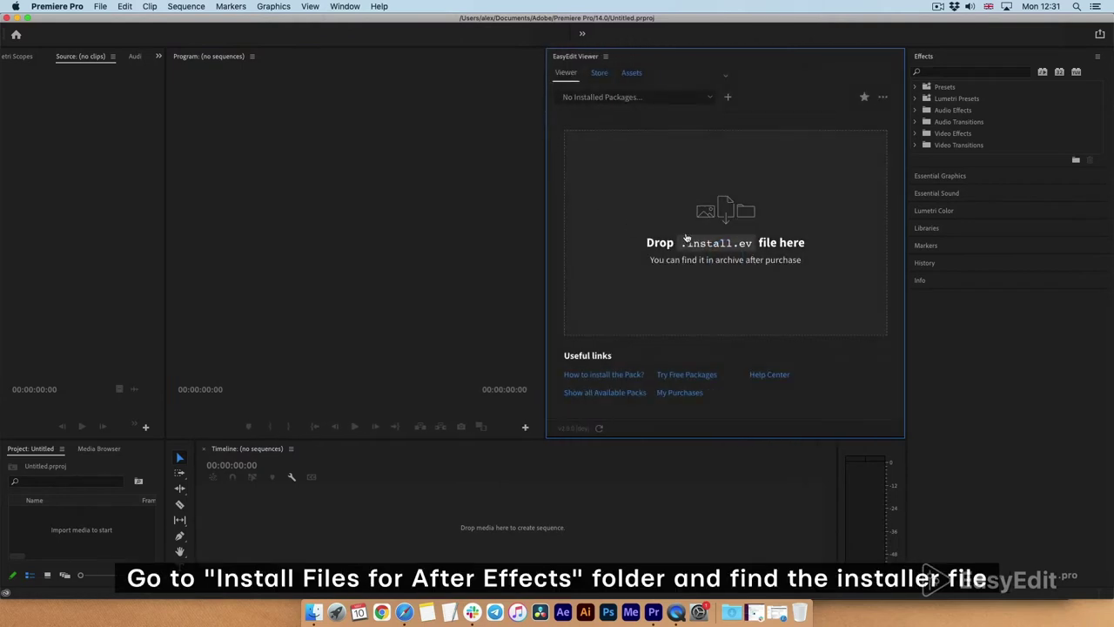
Step: Switch to Finder and locate the installer Youtube Pack Digital_v1.install.ev in the Youtube Pack Digital folder on the desktop
click(314, 611)
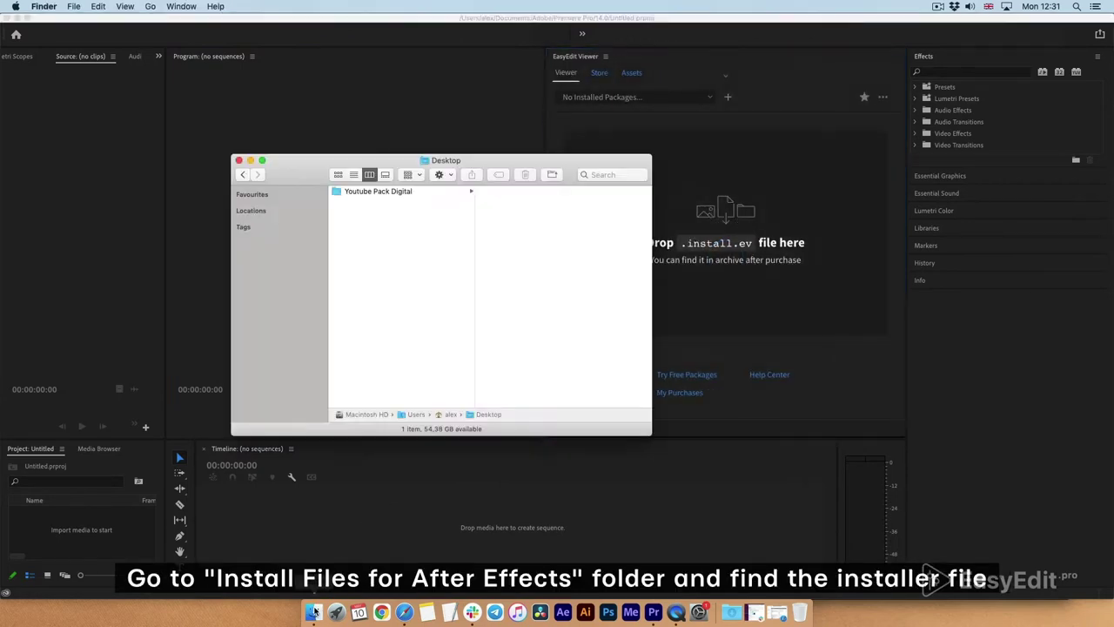
click(380, 191)
click(500, 203)
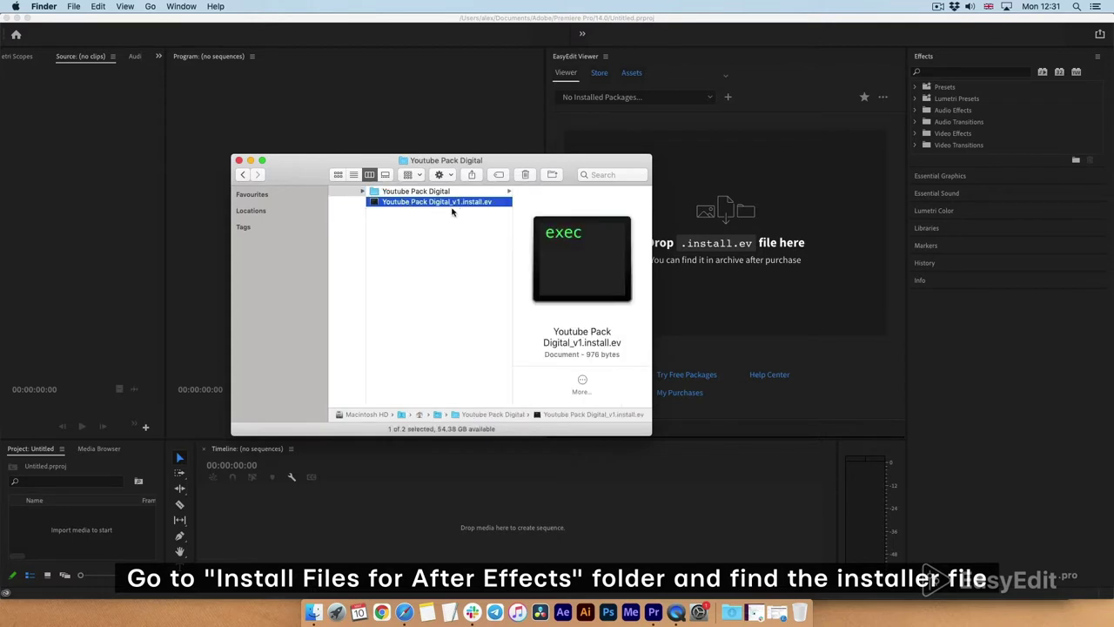
click(482, 143)
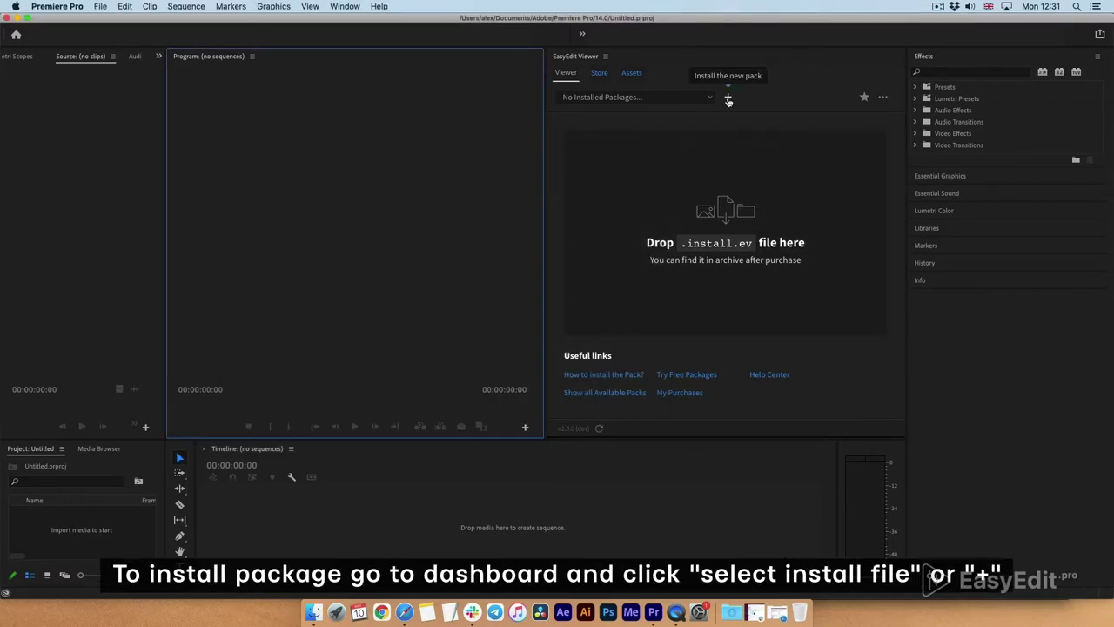
Step: Install the pack from Youtube Pack Digital_v1.install.ev and activate it with the e-mail address and purchase code
click(728, 100)
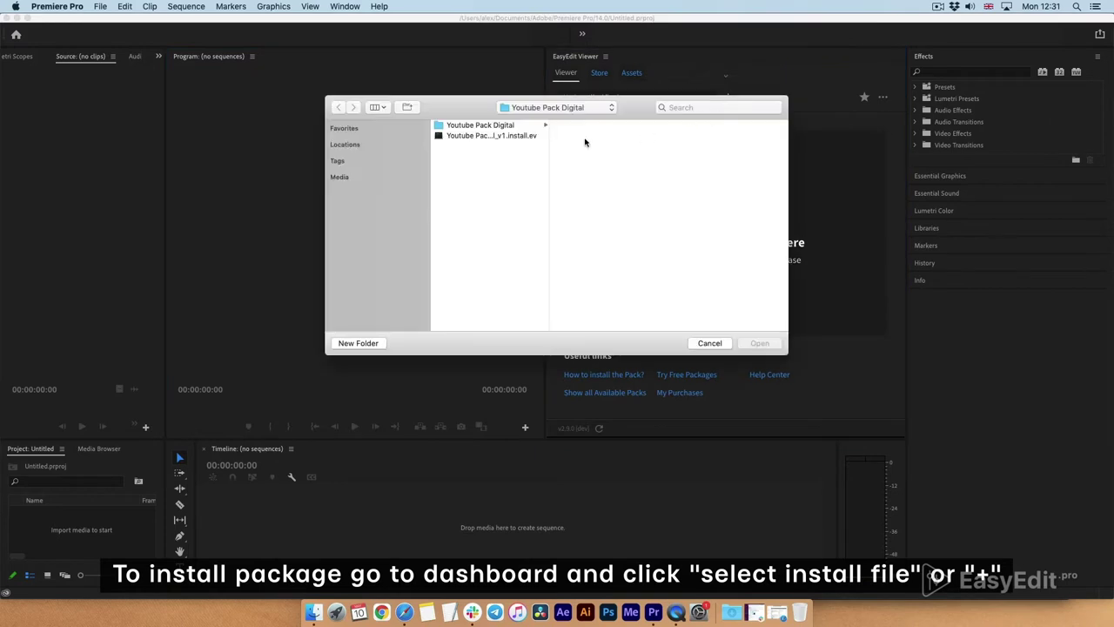
click(512, 137)
click(760, 343)
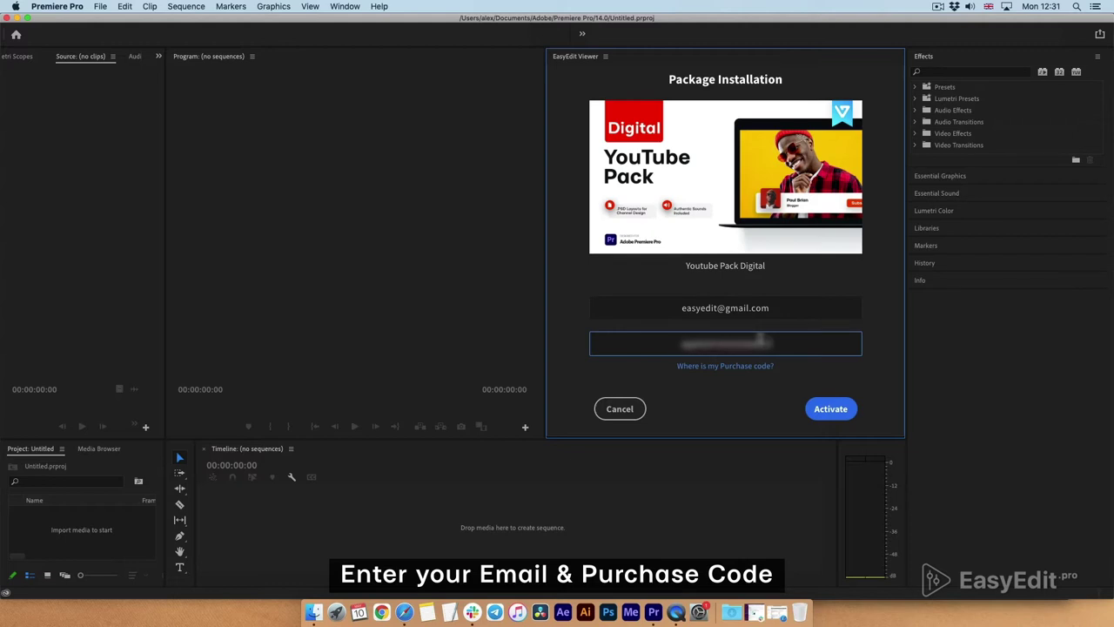
click(831, 408)
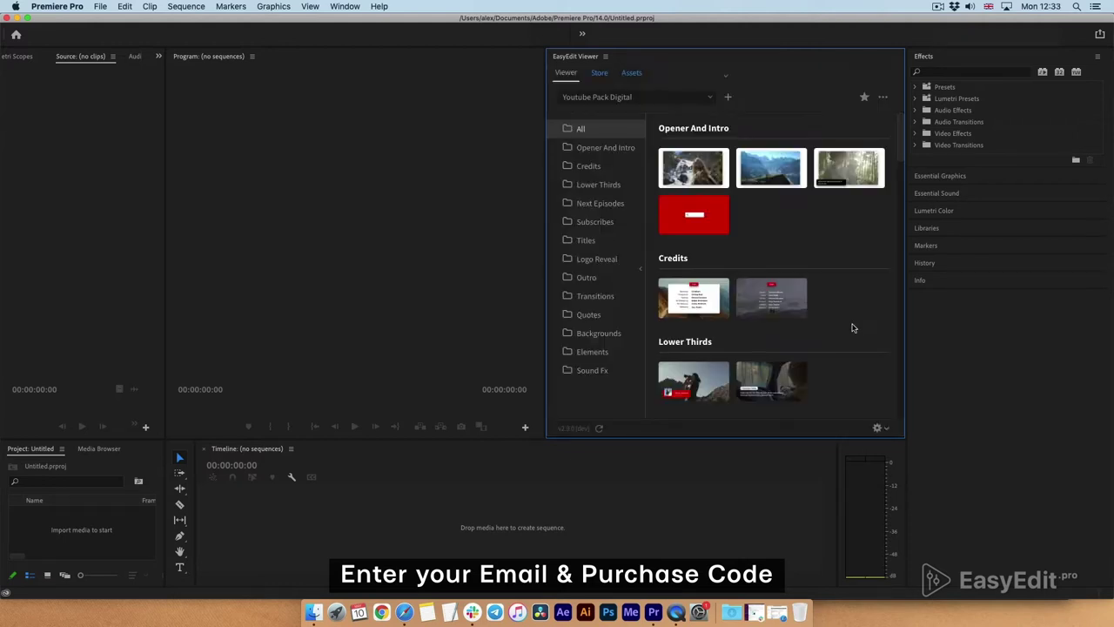
Step: Check the list of installed packages and look through all preset categories of Youtube Pack Digital
click(695, 99)
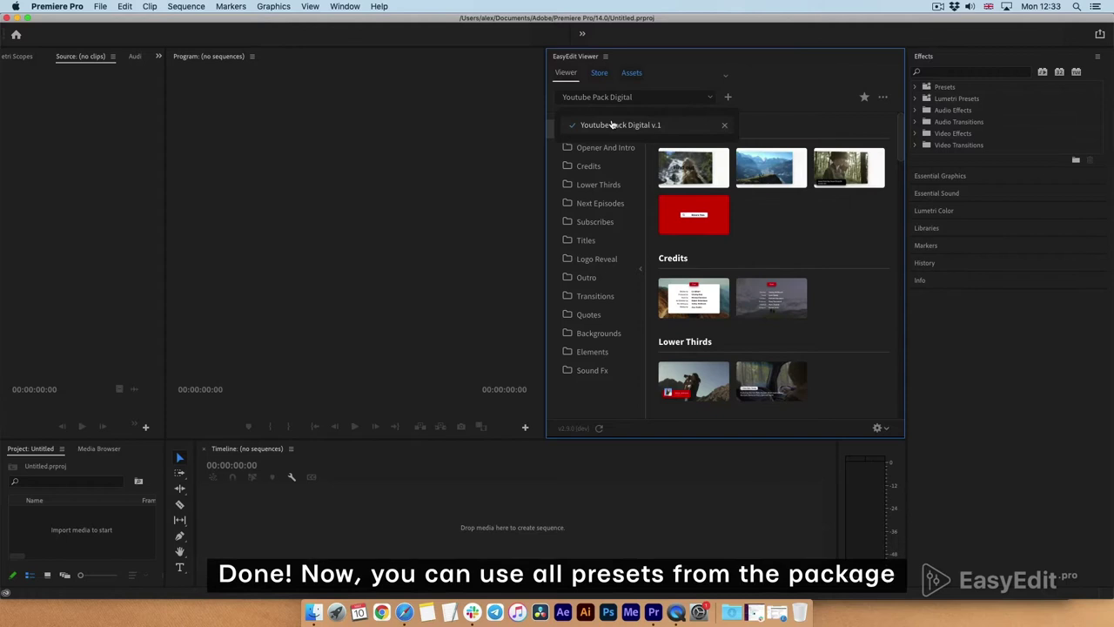
click(687, 106)
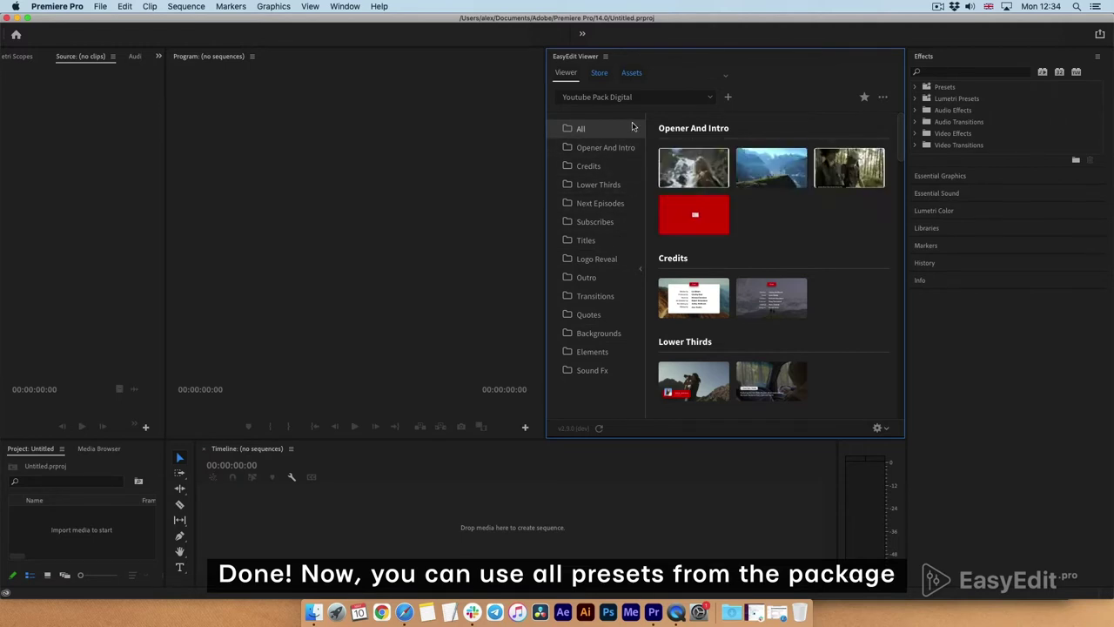
scroll(648, 127, down, 1)
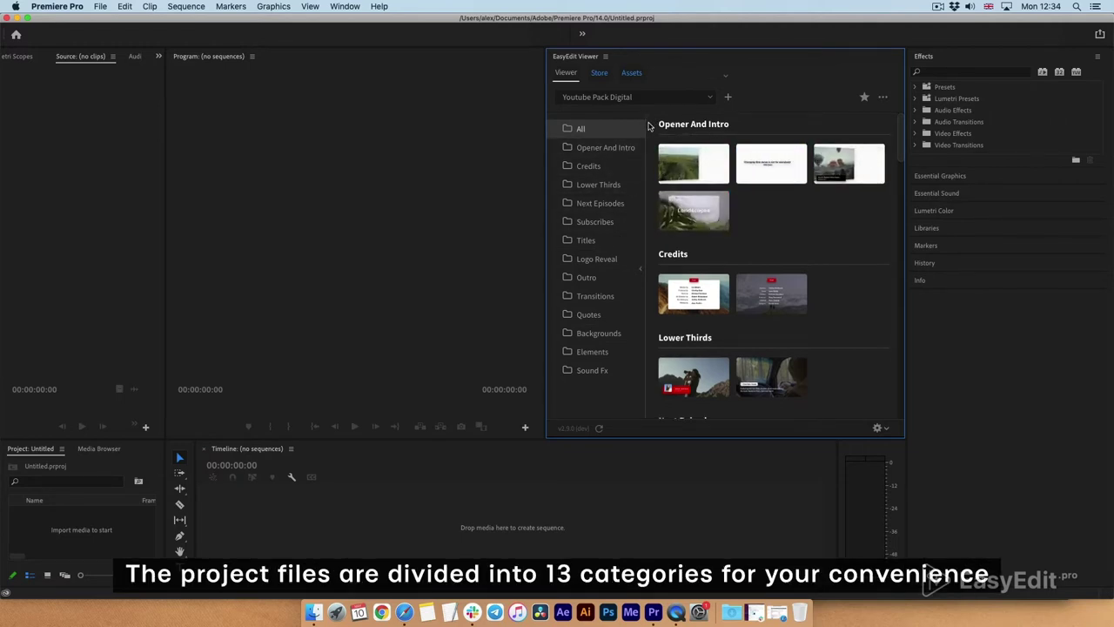
scroll(648, 127, down, 6)
scroll(649, 126, down, 8)
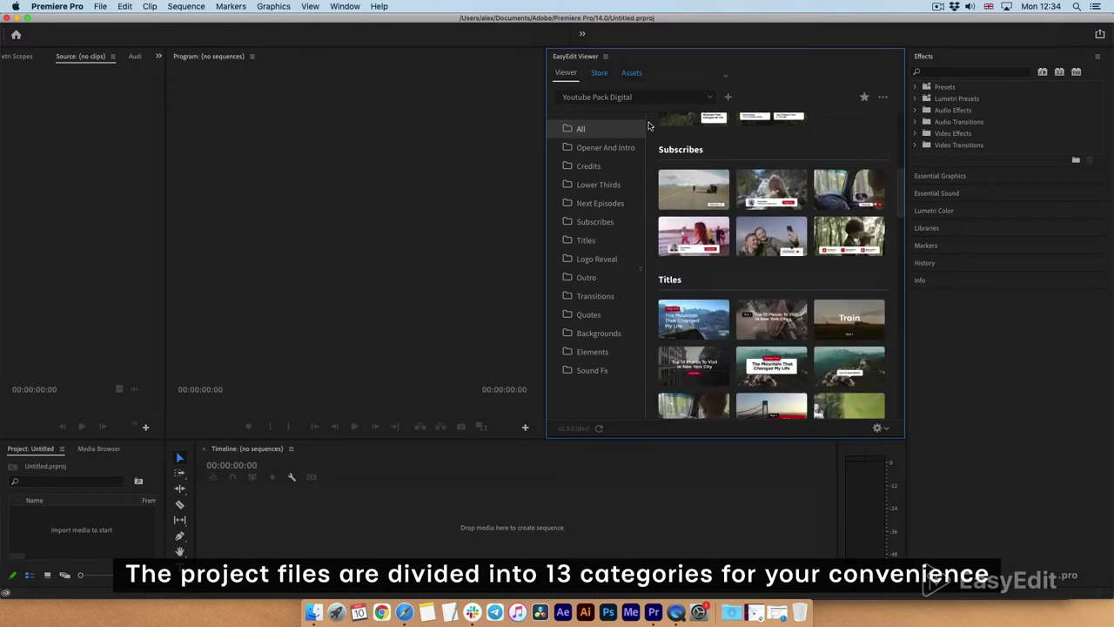
scroll(648, 127, down, 8)
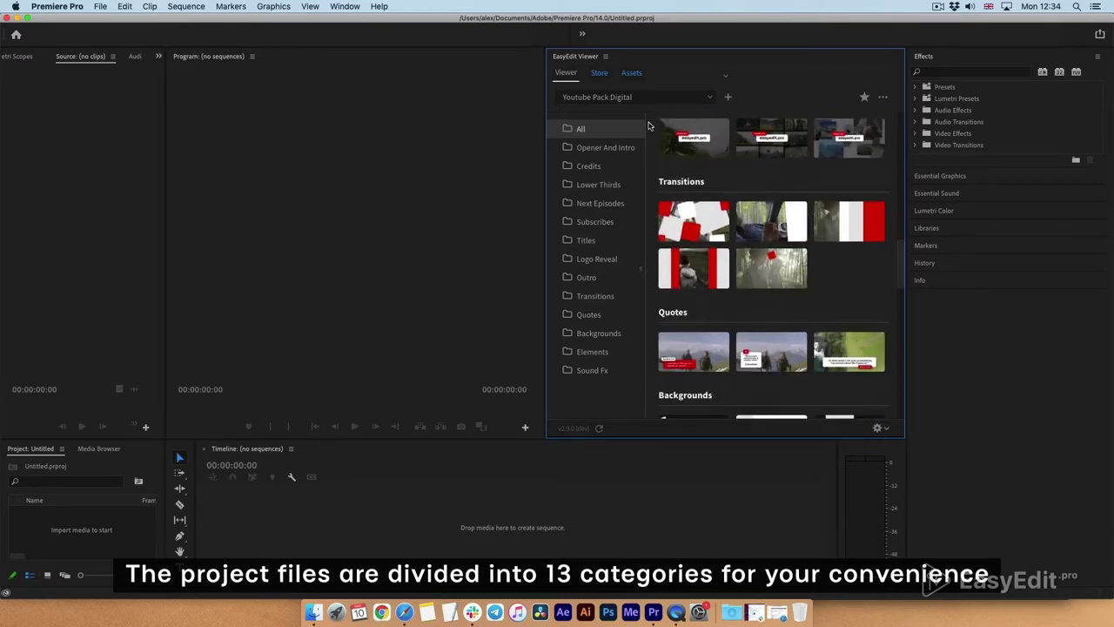
scroll(648, 126, down, 8)
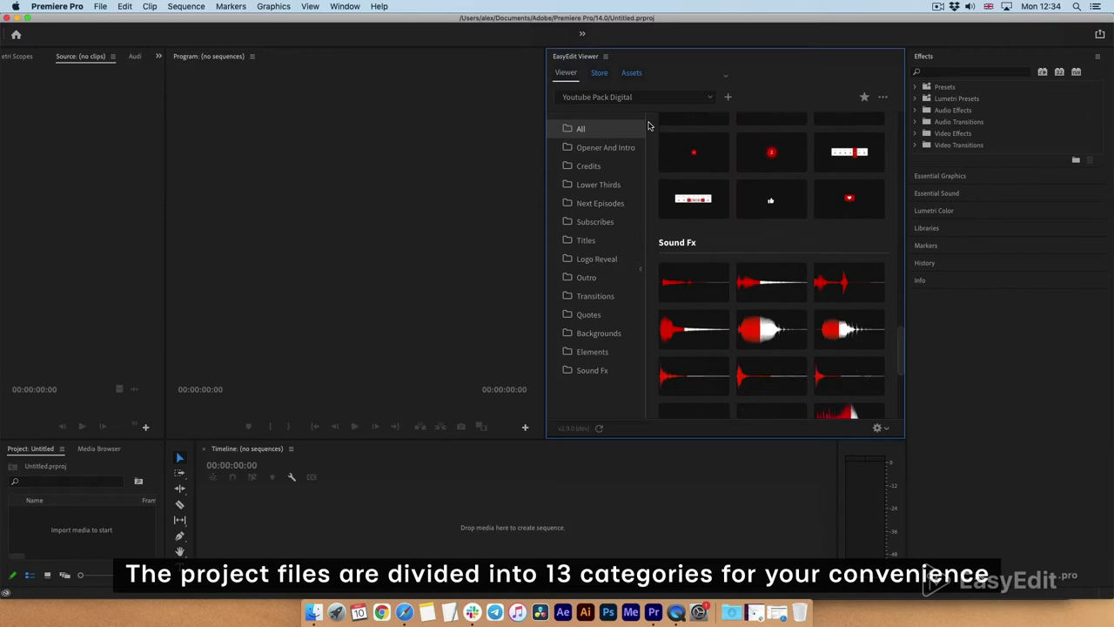
scroll(648, 126, up, 8)
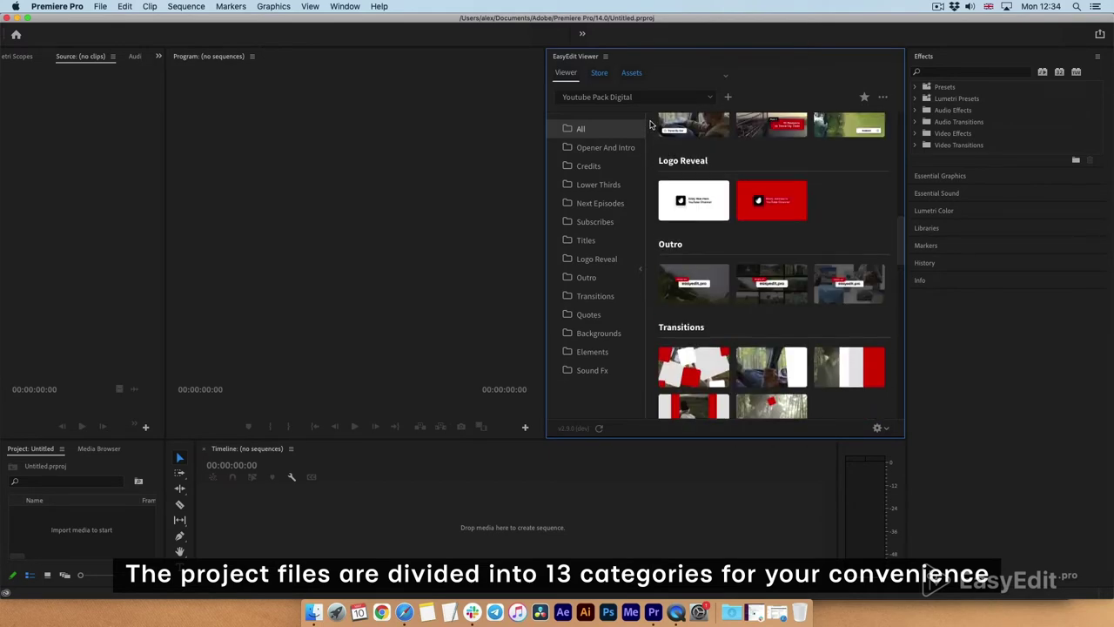
scroll(649, 124, up, 6)
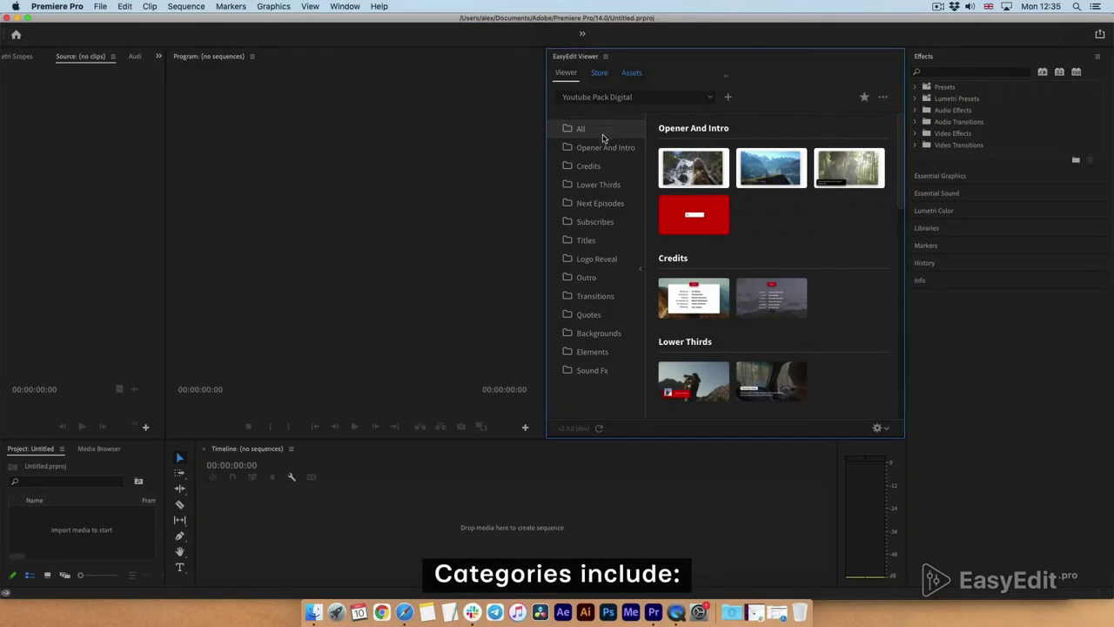
Step: Examine the pack's presets category by category, from Opener And Intro through Elements
click(600, 148)
click(592, 166)
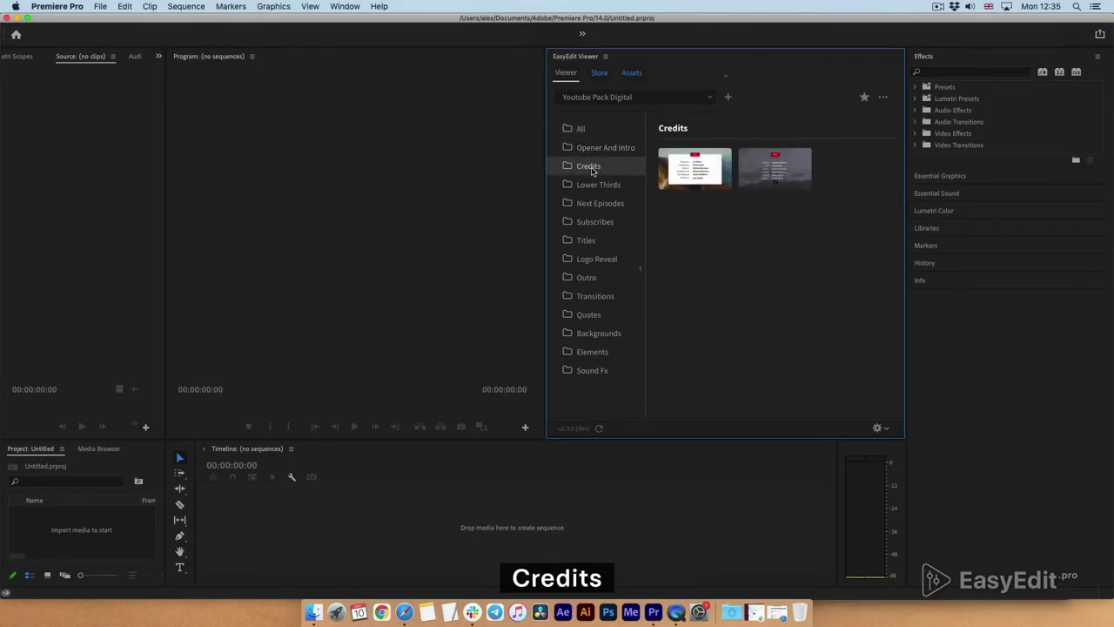
click(590, 185)
click(592, 202)
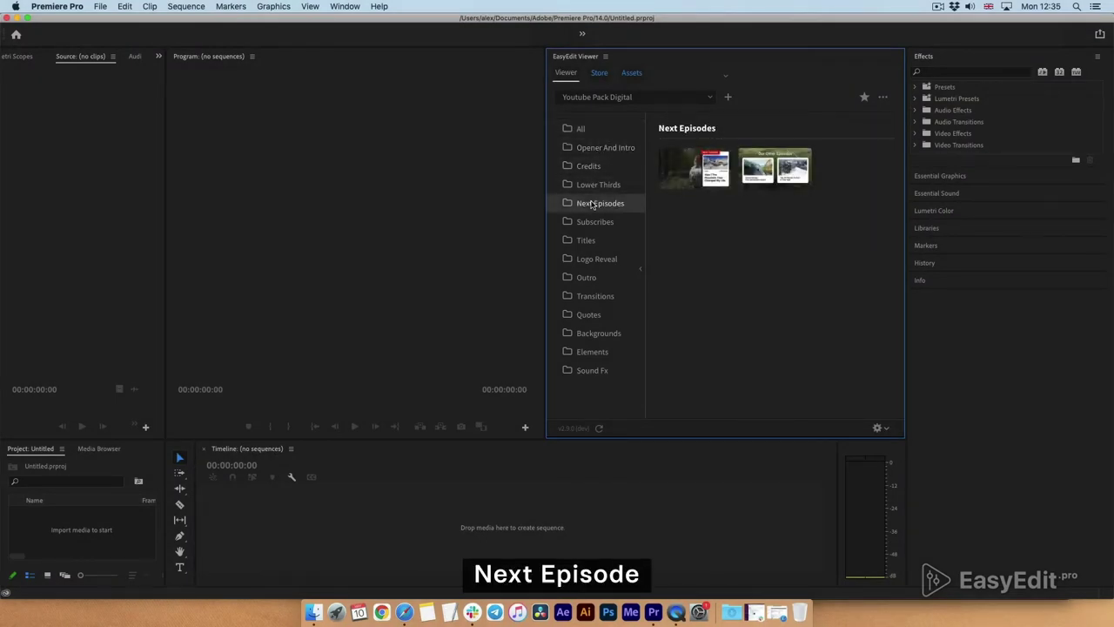
click(592, 222)
click(592, 241)
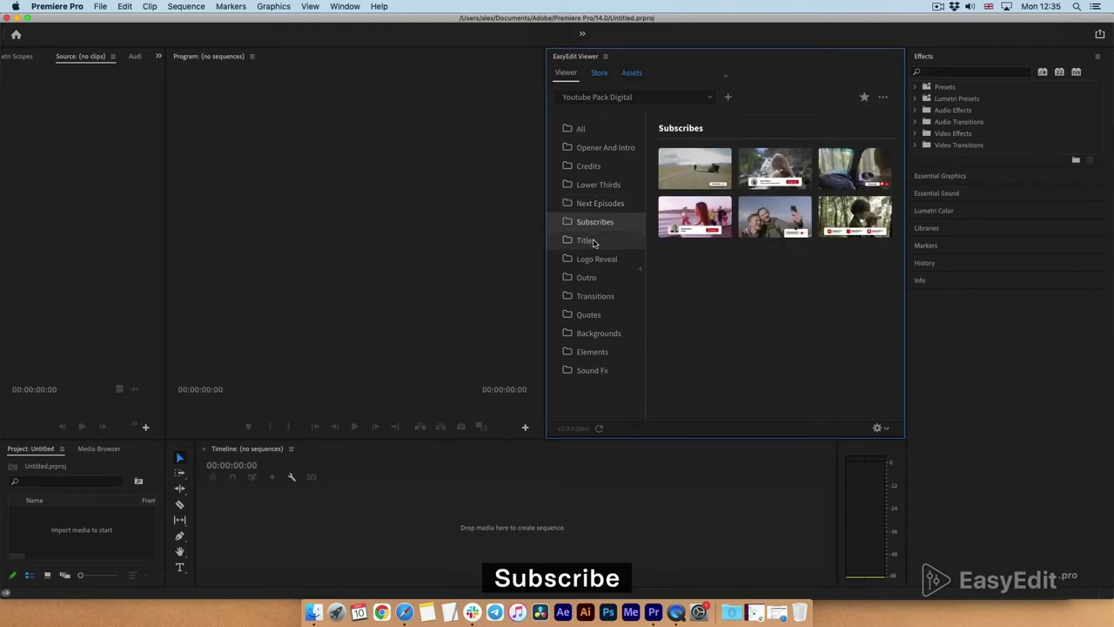
click(594, 256)
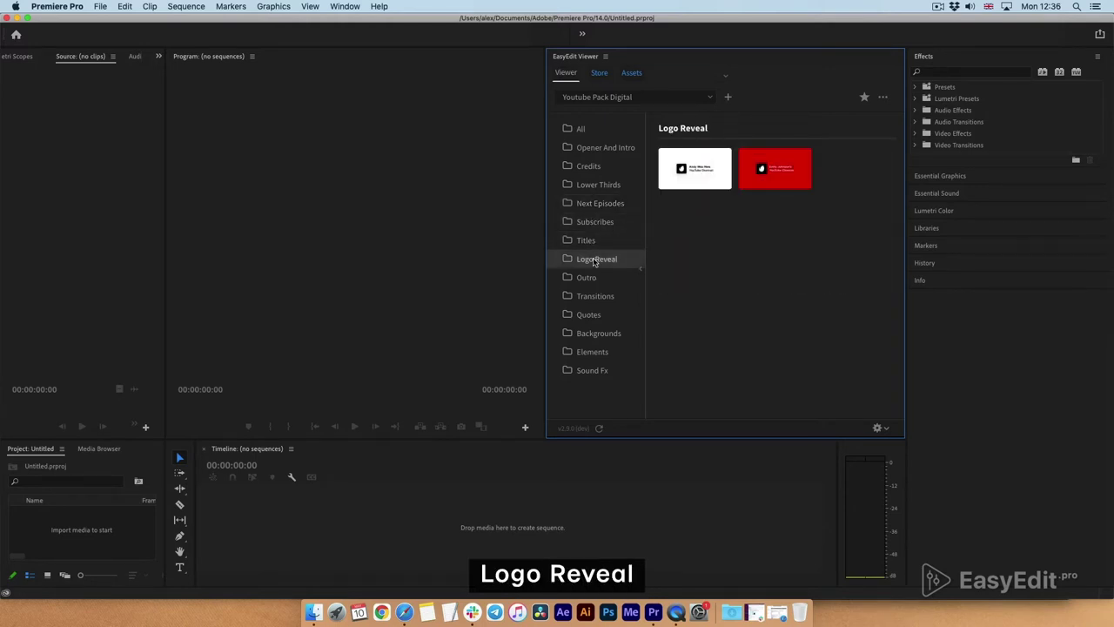
click(592, 278)
click(593, 296)
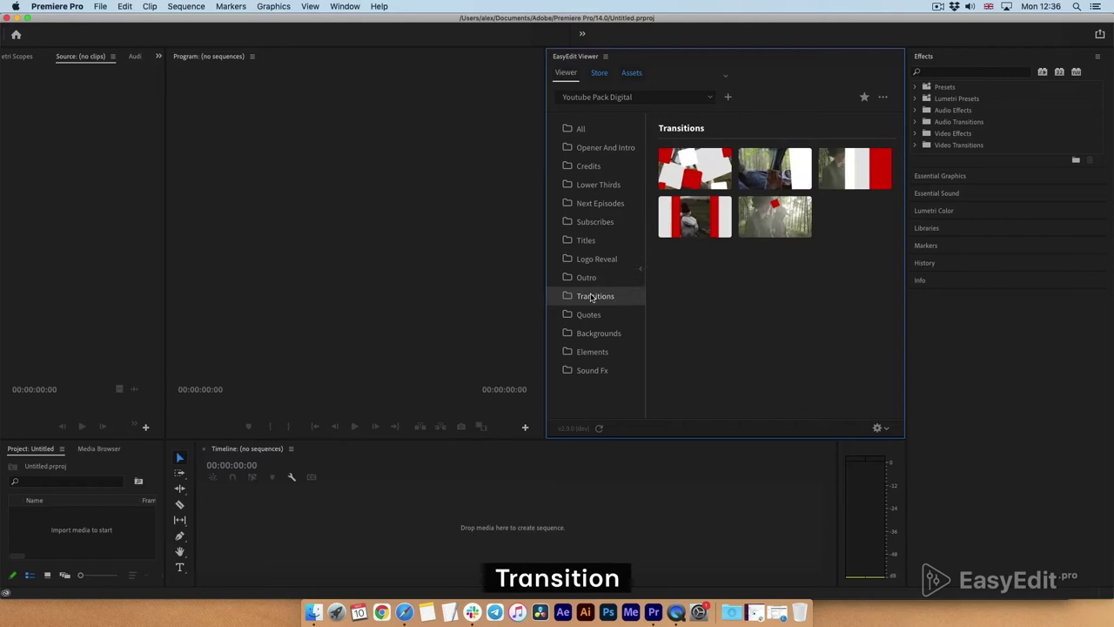
click(589, 314)
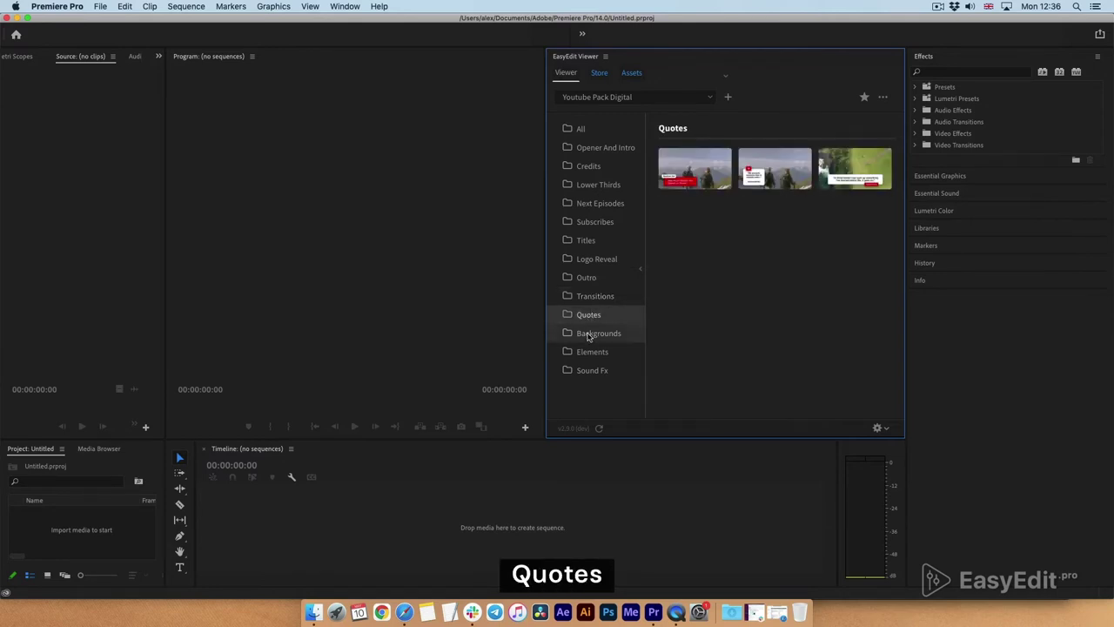
click(592, 333)
click(590, 354)
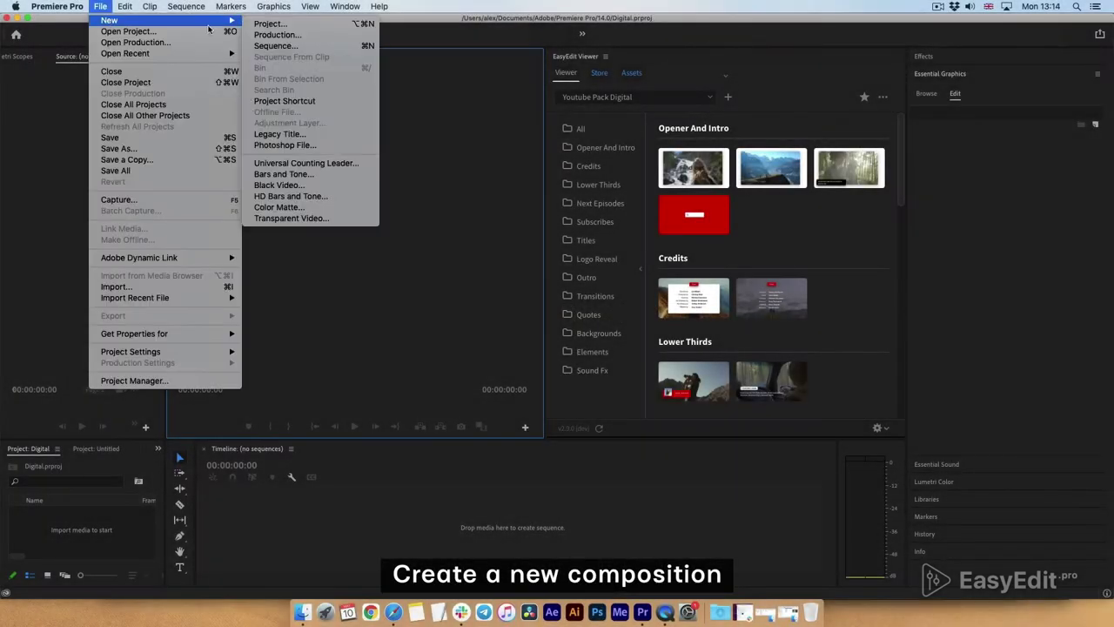
Step: Create a new sequence named Digital with the timebase set to 30,00 frames/second
click(277, 47)
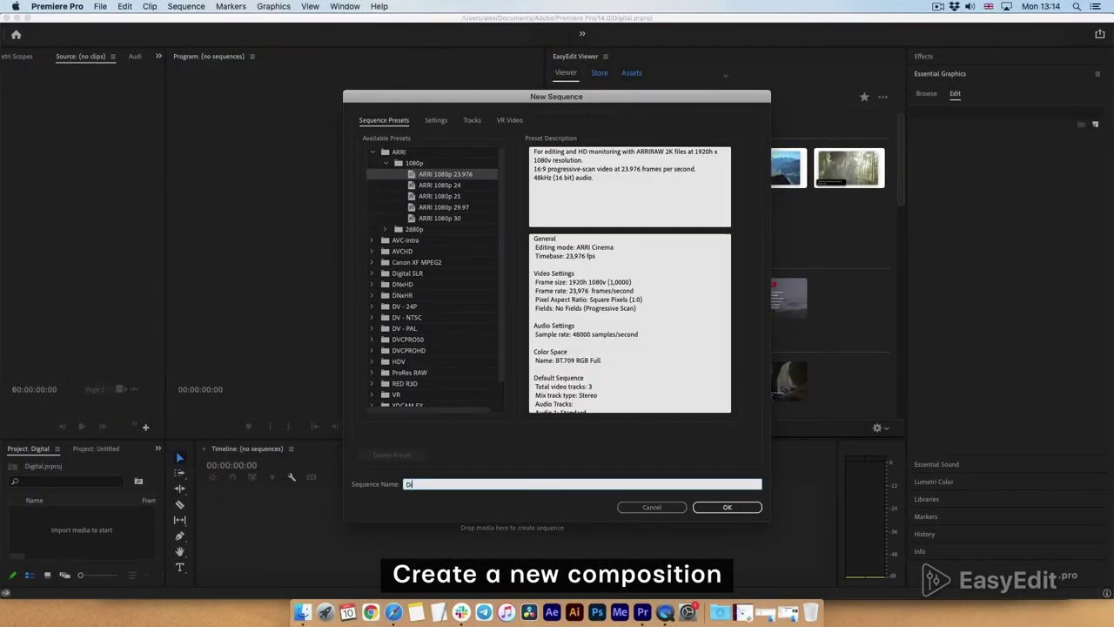
click(435, 120)
click(522, 156)
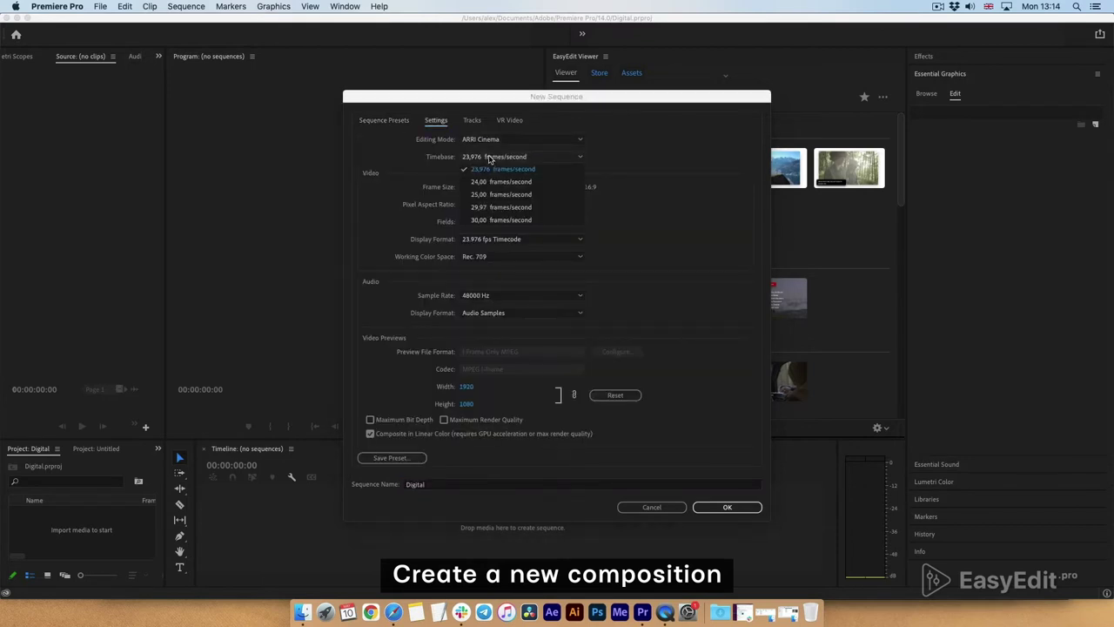
click(496, 218)
click(727, 510)
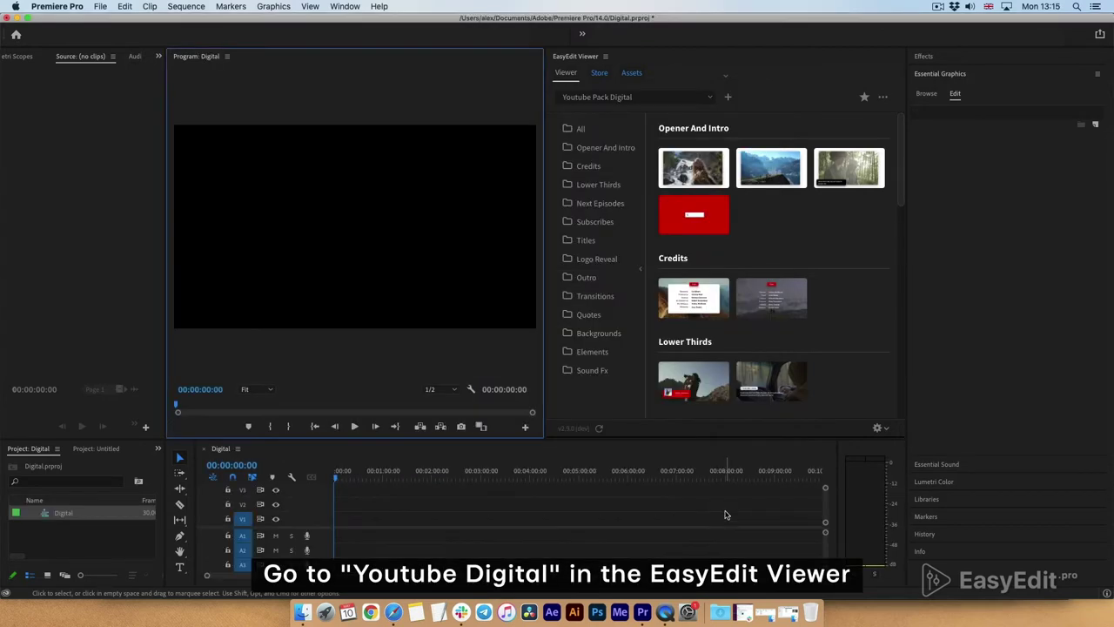
Step: Import the third Outro template into the Digital sequence and enlarge the timeline scale around its clip
scroll(864, 322, down, 15)
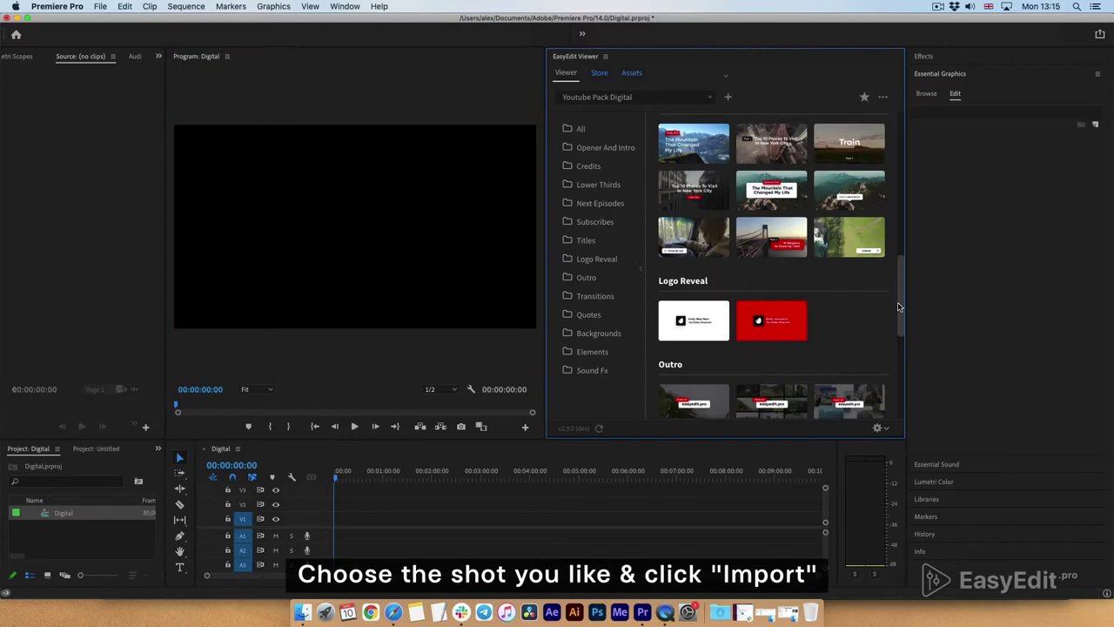
click(864, 322)
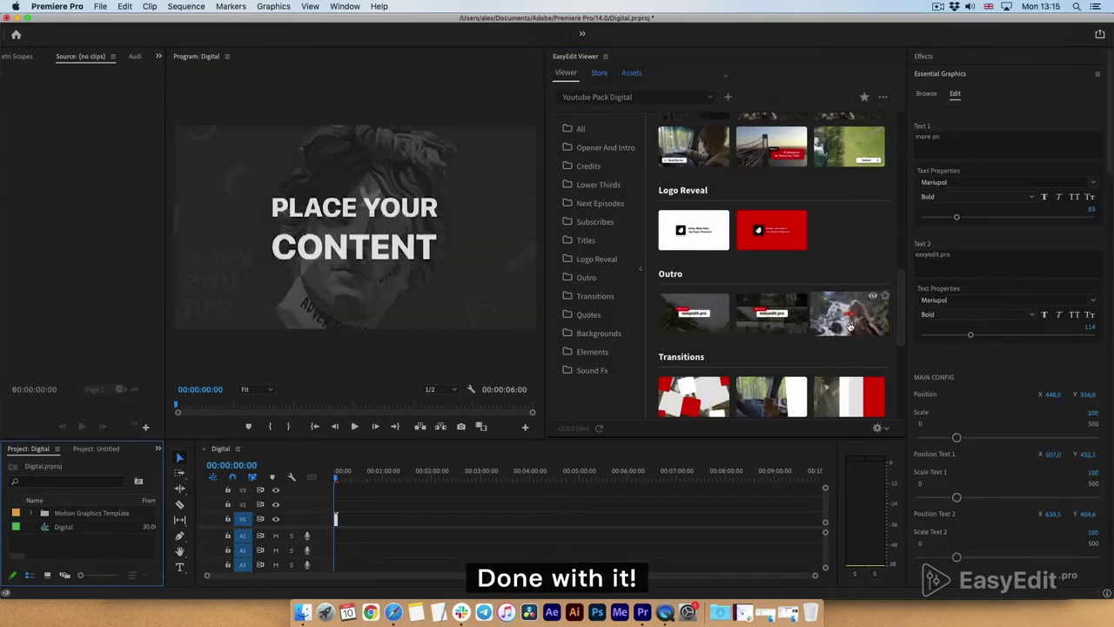
drag(816, 575, 265, 575)
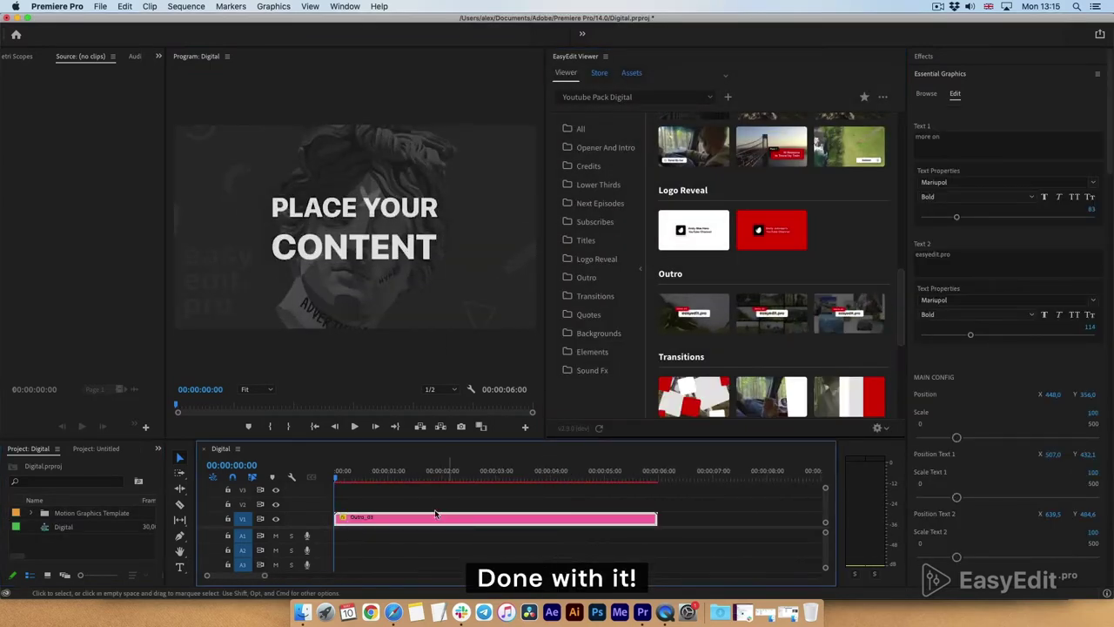
Step: Play the imported outro twice from the start and return the playhead to 00:00:00:00
click(354, 427)
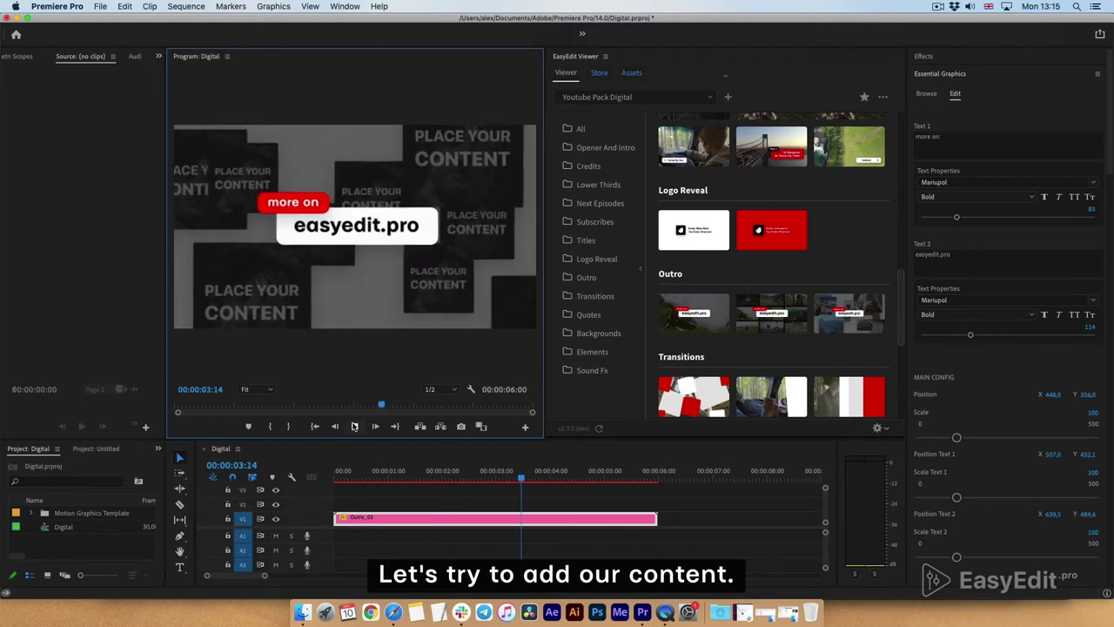
click(345, 474)
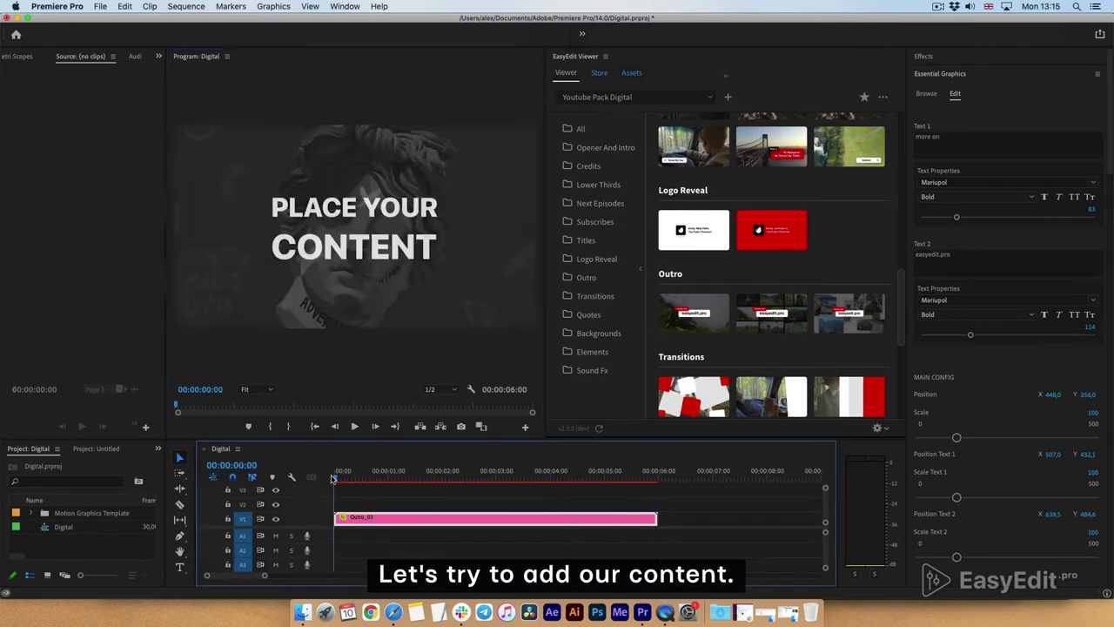
click(354, 426)
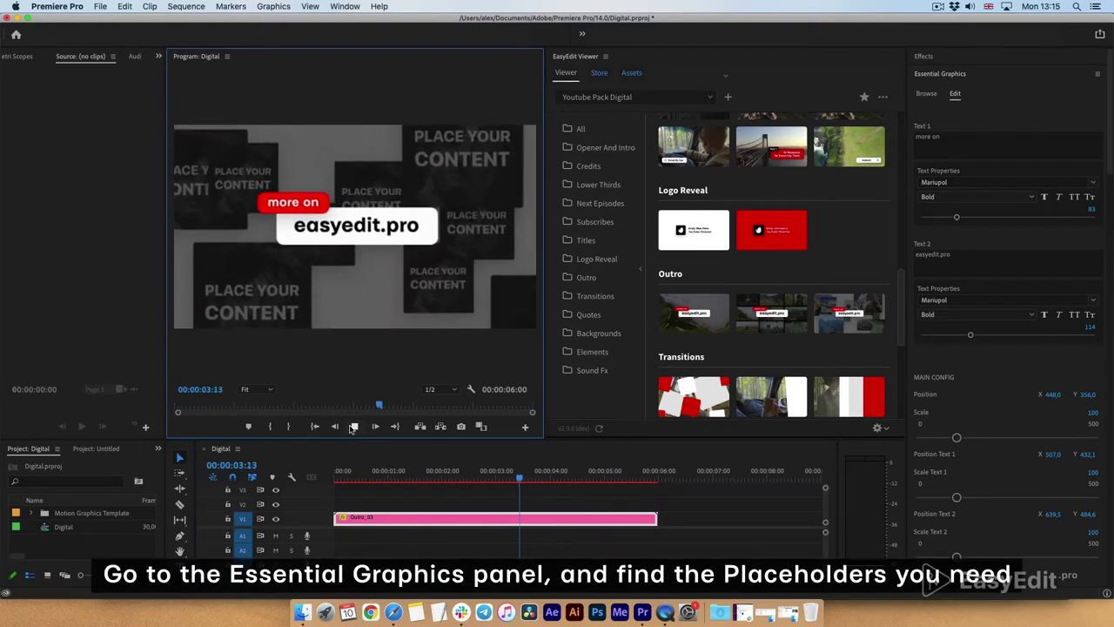
click(338, 475)
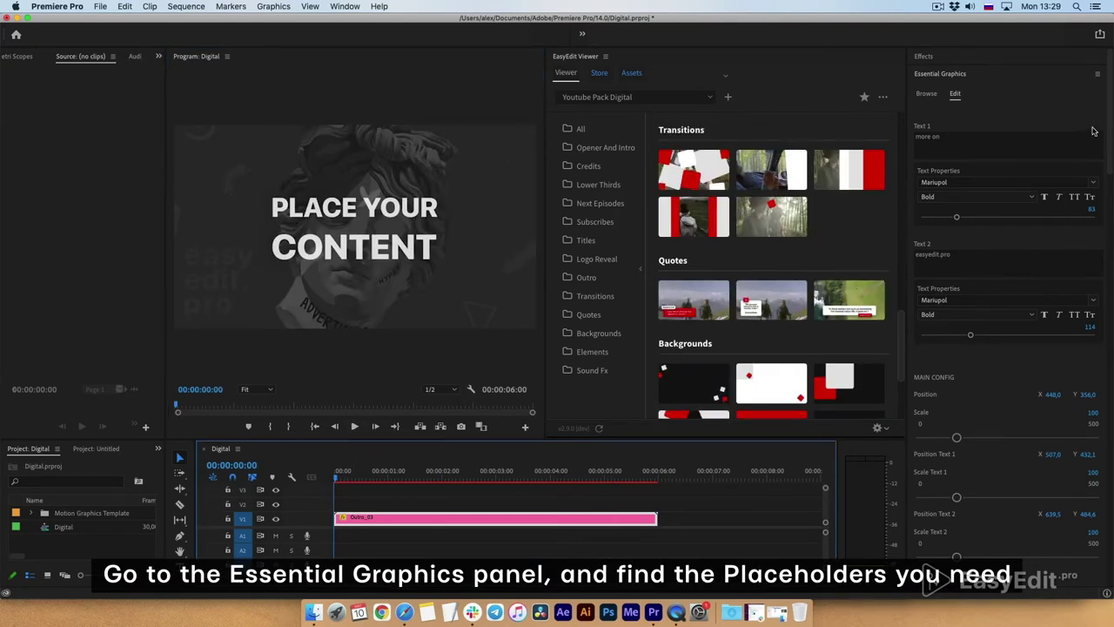
Step: Place a media file from Finder into placeholder_1 of the outro graphic
scroll(1111, 250, down, 10)
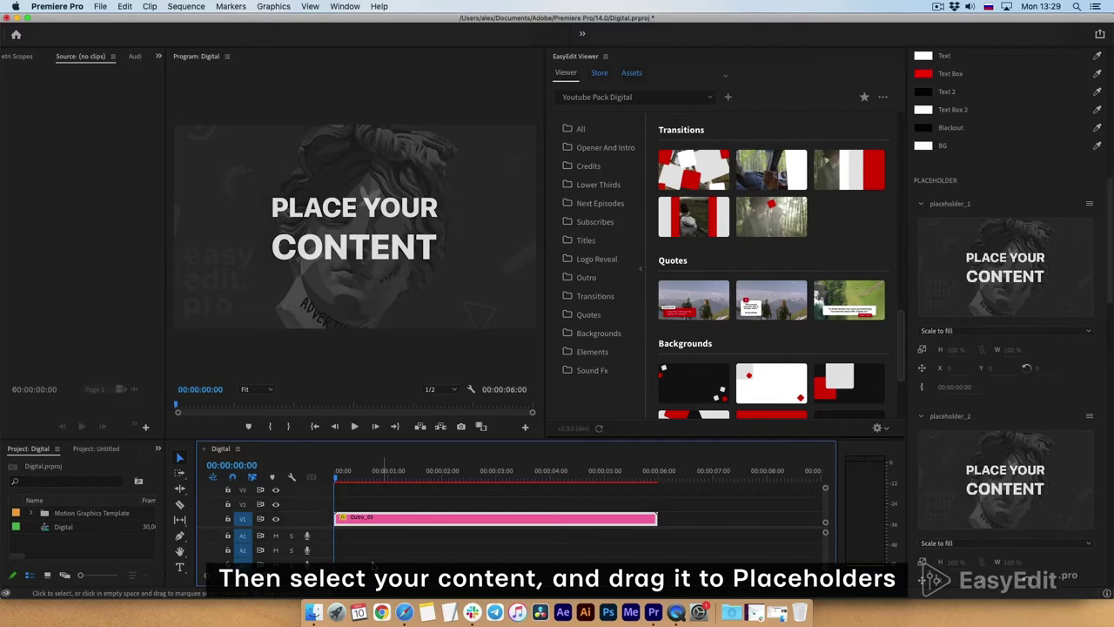
click(313, 612)
click(280, 174)
drag(280, 174, 1014, 261)
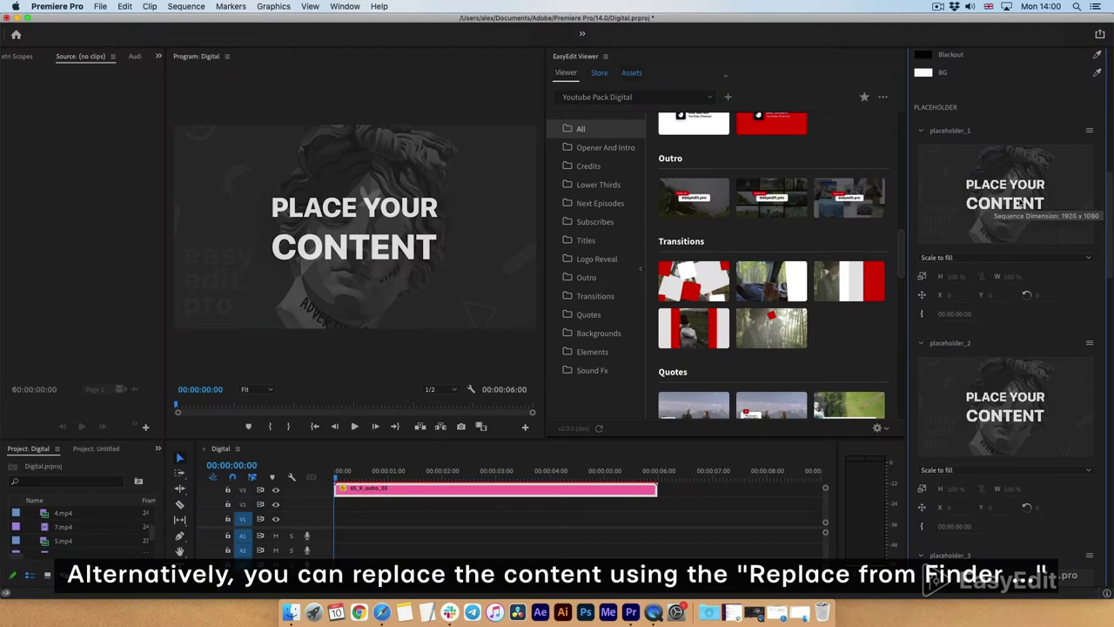
Step: Replace the content of placeholder_1 with 1.mp4 from the Content folder
click(1089, 130)
click(1048, 139)
click(520, 135)
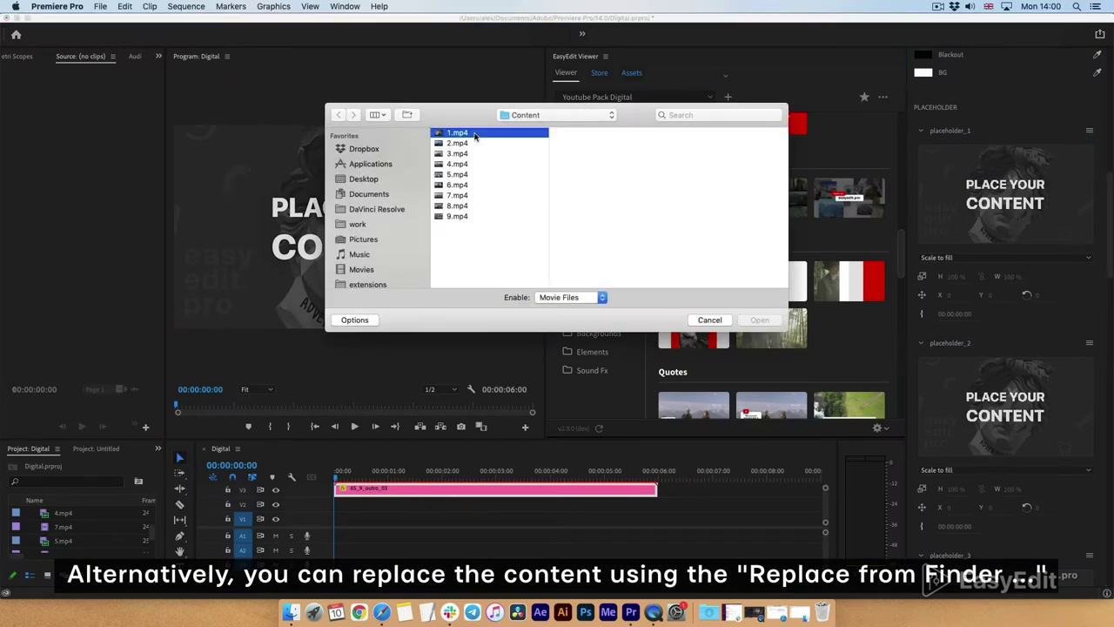
click(759, 319)
Step: Set the placeholder_1 clip's height scale to 125 % and its X position to 809
text(12)
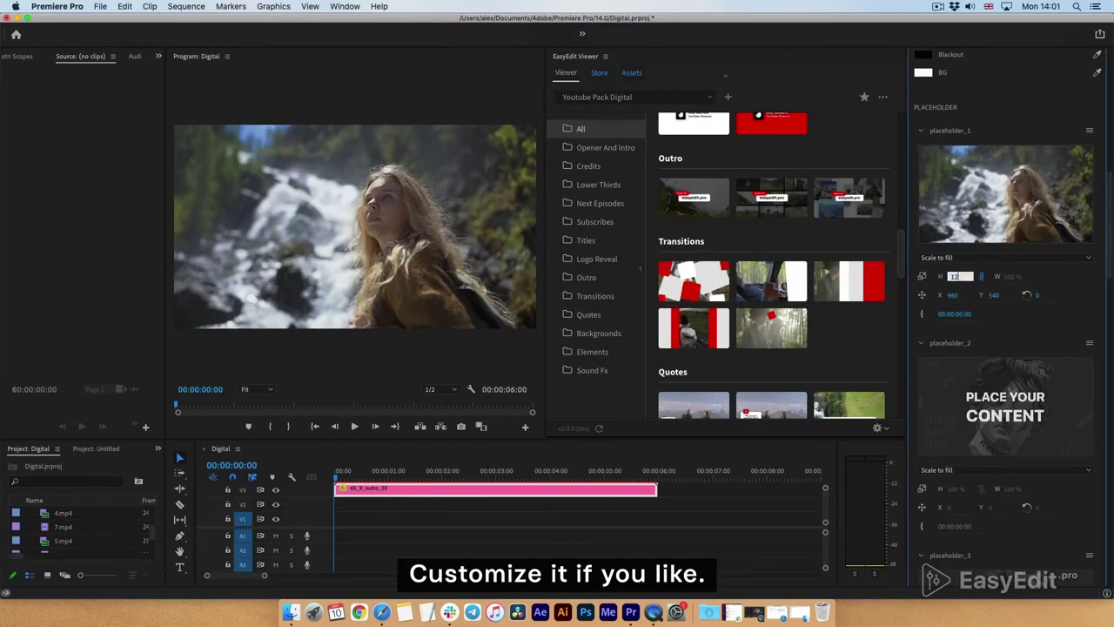
text(5)
click(1032, 281)
drag(956, 295, 803, 295)
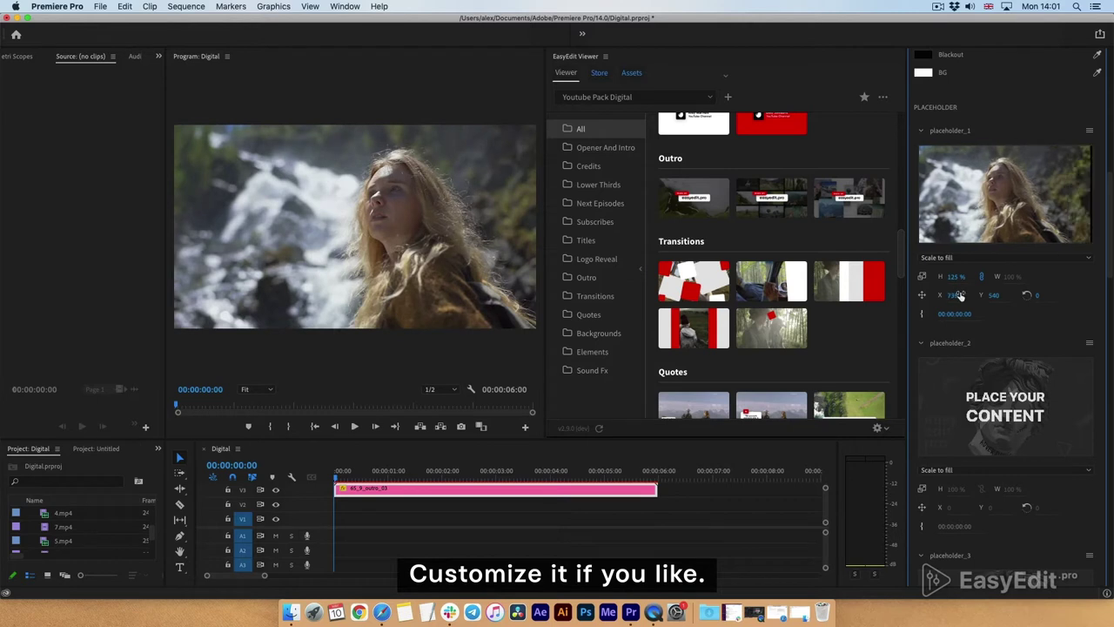
drag(952, 294, 960, 293)
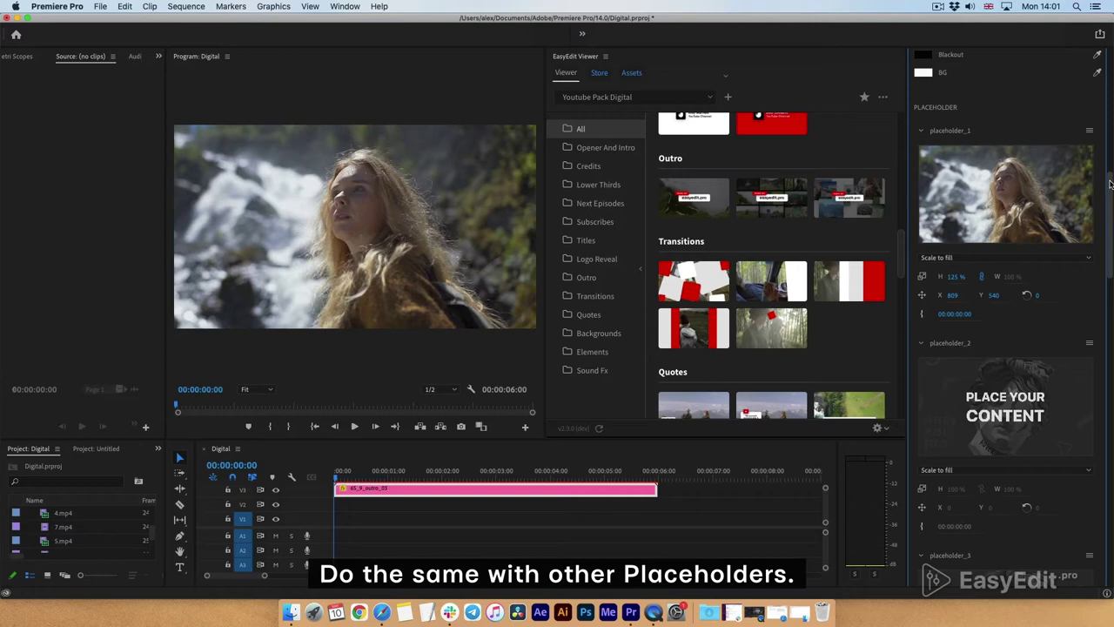
Step: Fill placeholder_2, placeholder_3 and placeholder_4 with 2.mp4, 3.mp4 and 4.mp4 from the Content folder in Finder
scroll(1110, 183, down, 5)
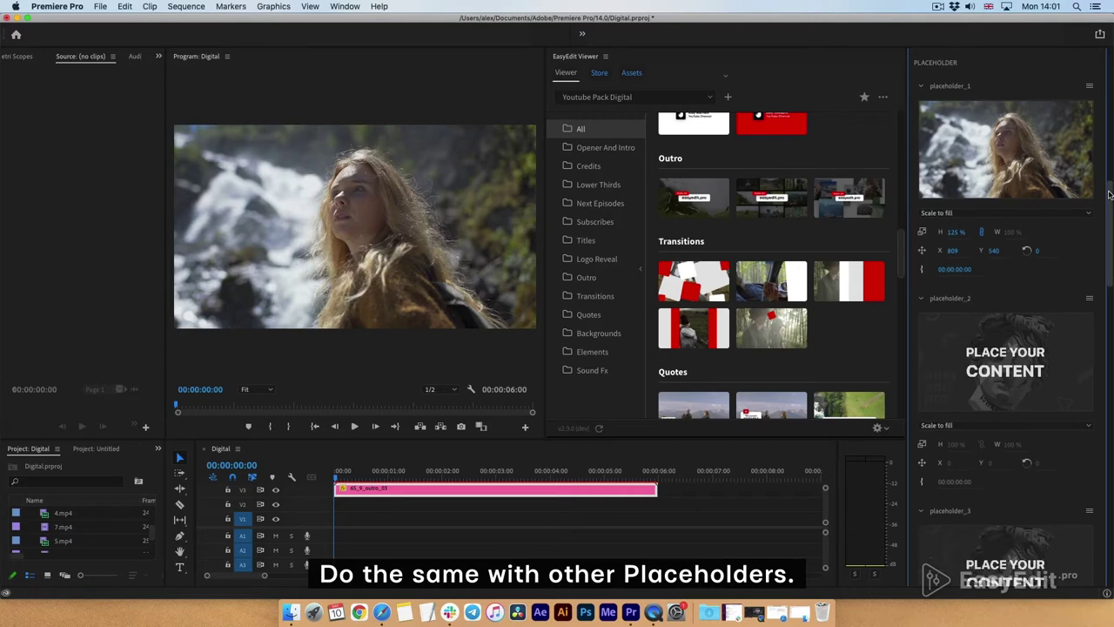
click(296, 618)
click(712, 214)
drag(651, 216, 1005, 331)
drag(625, 233, 1005, 540)
scroll(1111, 273, down, 3)
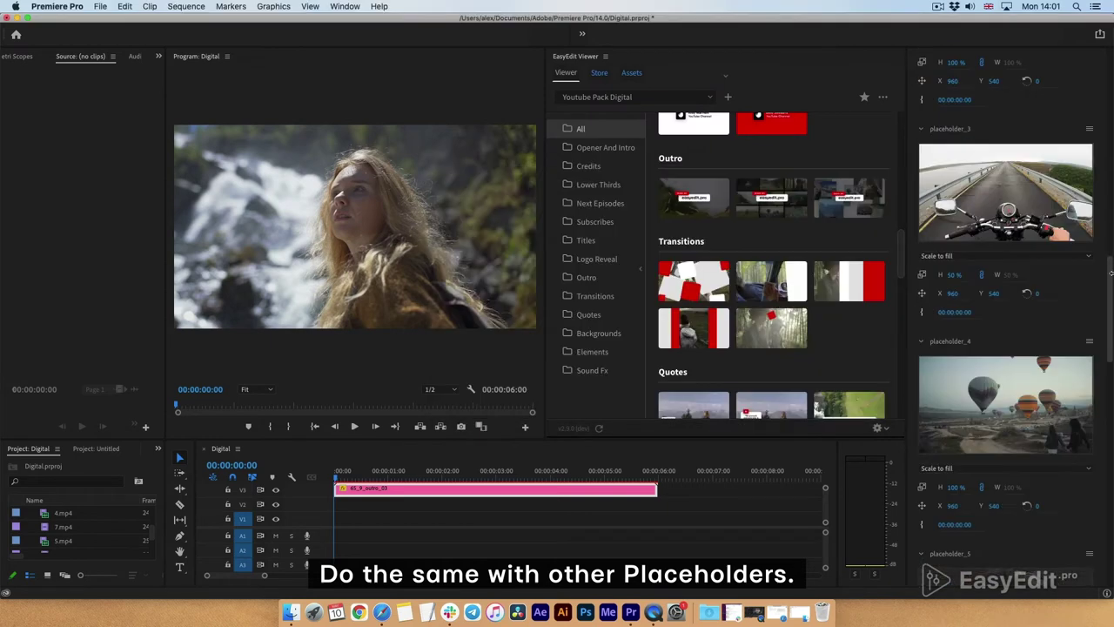
Step: Fill placeholder_5, placeholder_6 and placeholder_7 with 5.mp4, 6.mp4 and 7.mp4 from the Finder folder
scroll(1111, 273, down, 6)
click(291, 612)
click(623, 244)
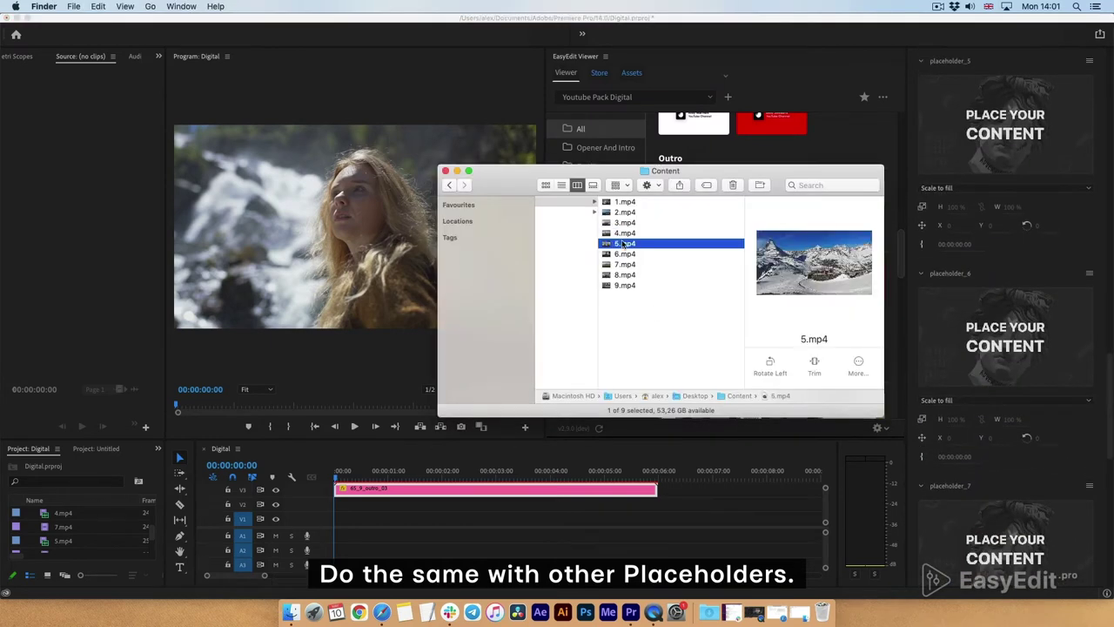
drag(622, 244, 980, 157)
drag(625, 253, 987, 529)
Step: Fill placeholder_8 with 8.mp4 and placeholder_9 with 9.mp4 from the Finder folder
click(1109, 366)
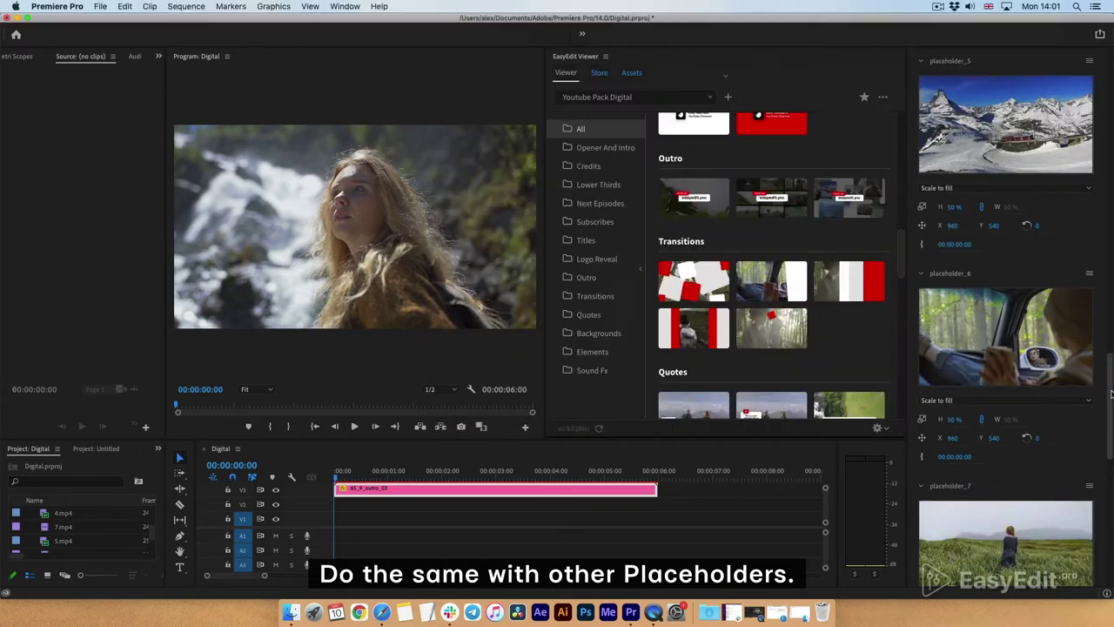
drag(1110, 393, 1111, 497)
click(291, 613)
drag(625, 275, 983, 254)
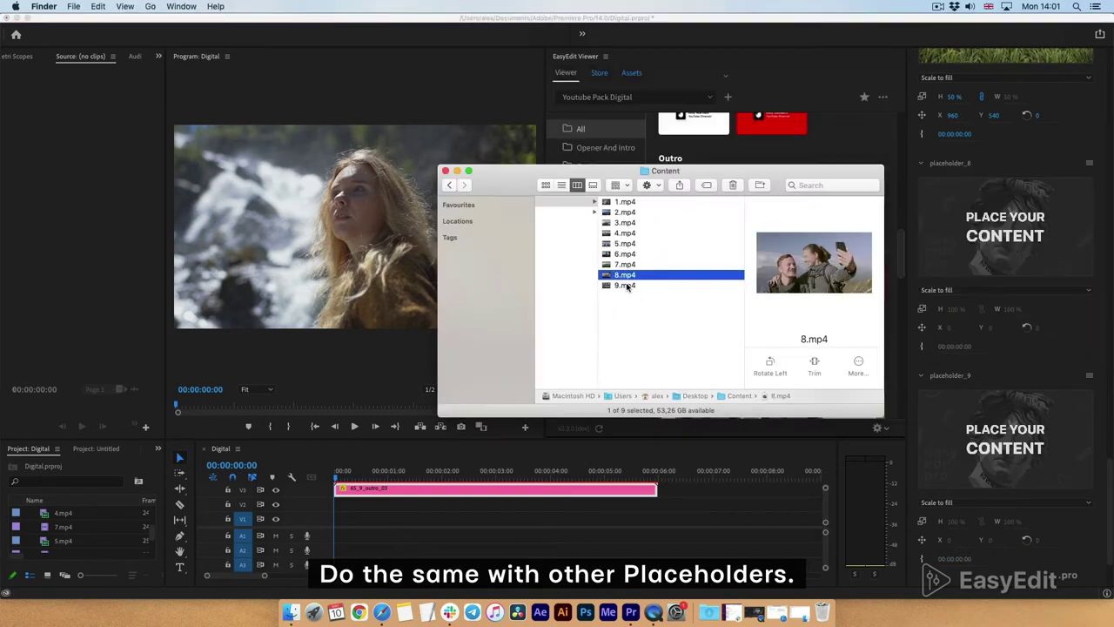
click(625, 286)
drag(625, 285, 1005, 439)
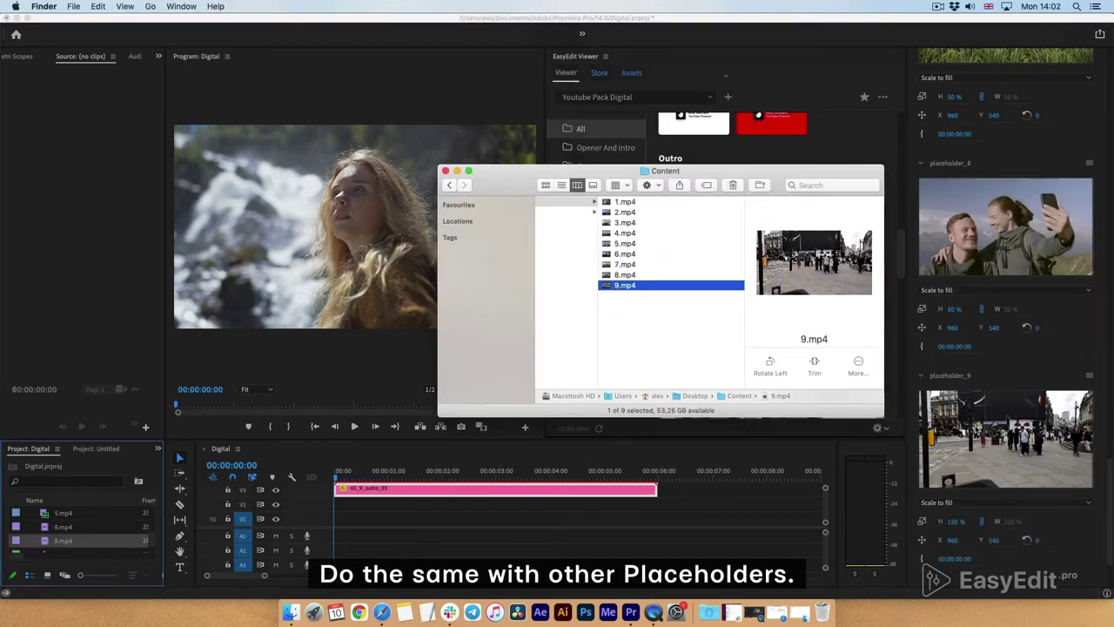
Step: Return to Premiere Pro and play the rendered outro in the Digital sequence
click(417, 517)
scroll(1110, 480, up, 15)
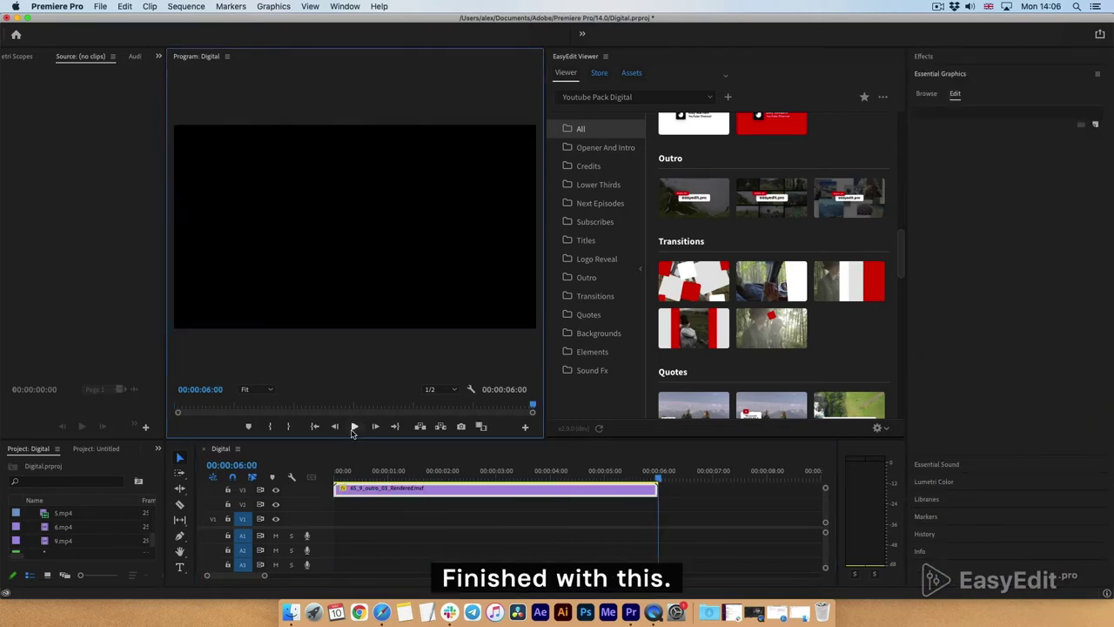
click(353, 429)
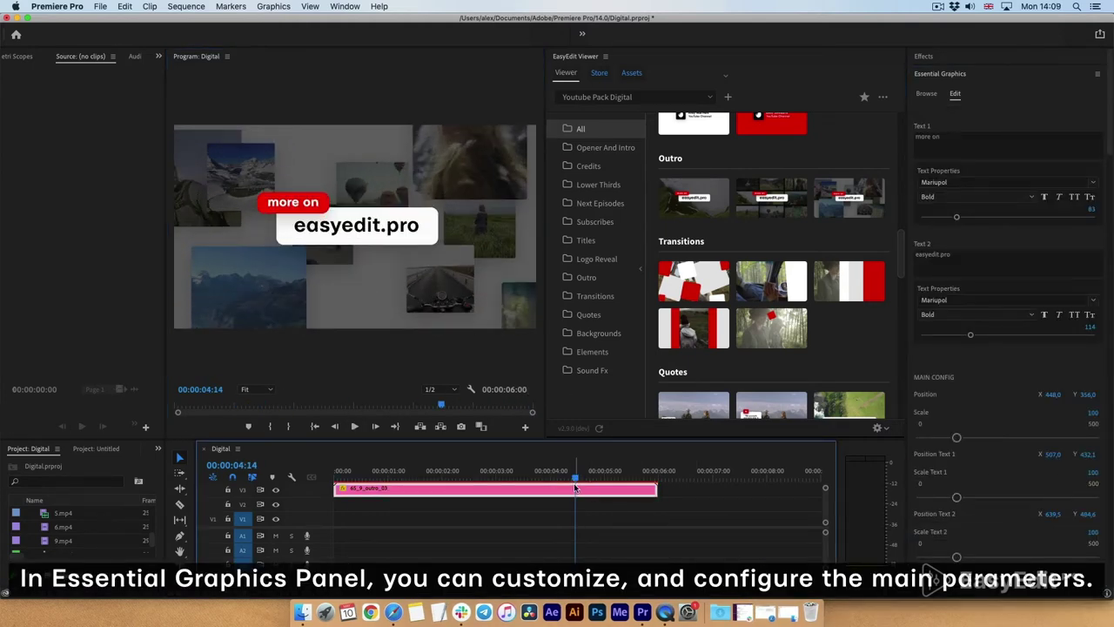
Step: Change the outro's Text 1 to "Hello" and Text 2 to "my name is Easyedit"
click(956, 139)
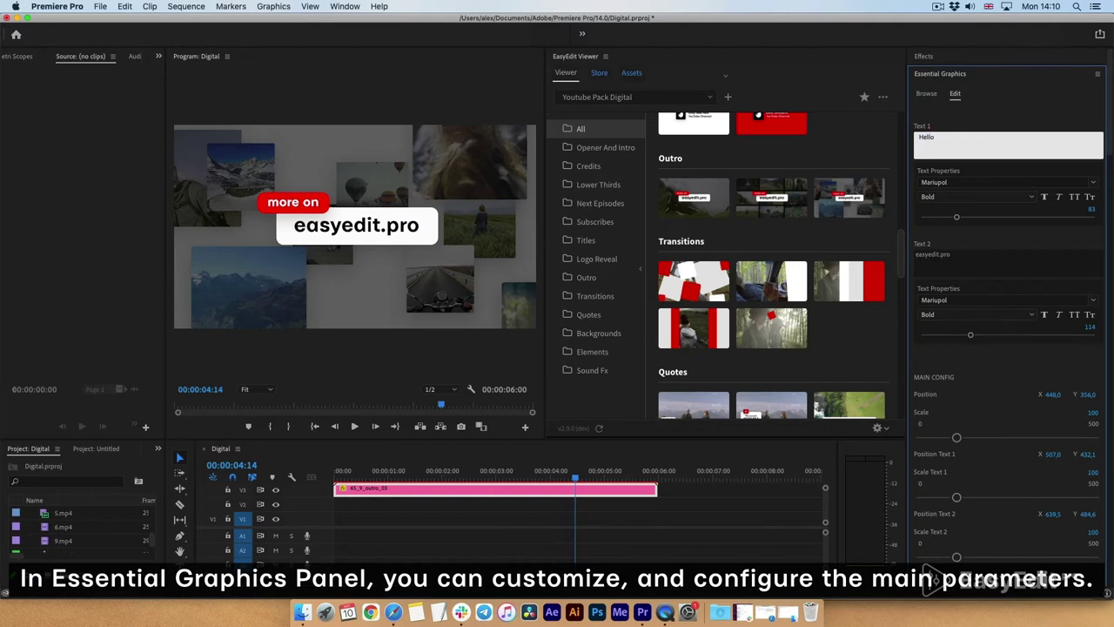
click(965, 254)
text(my name is E)
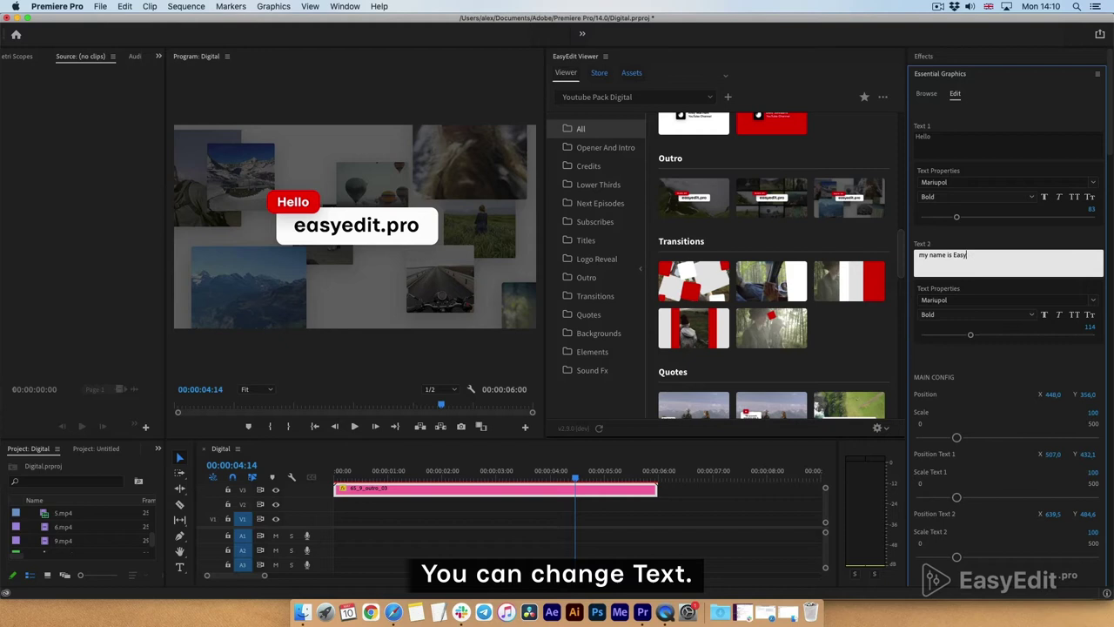
click(973, 364)
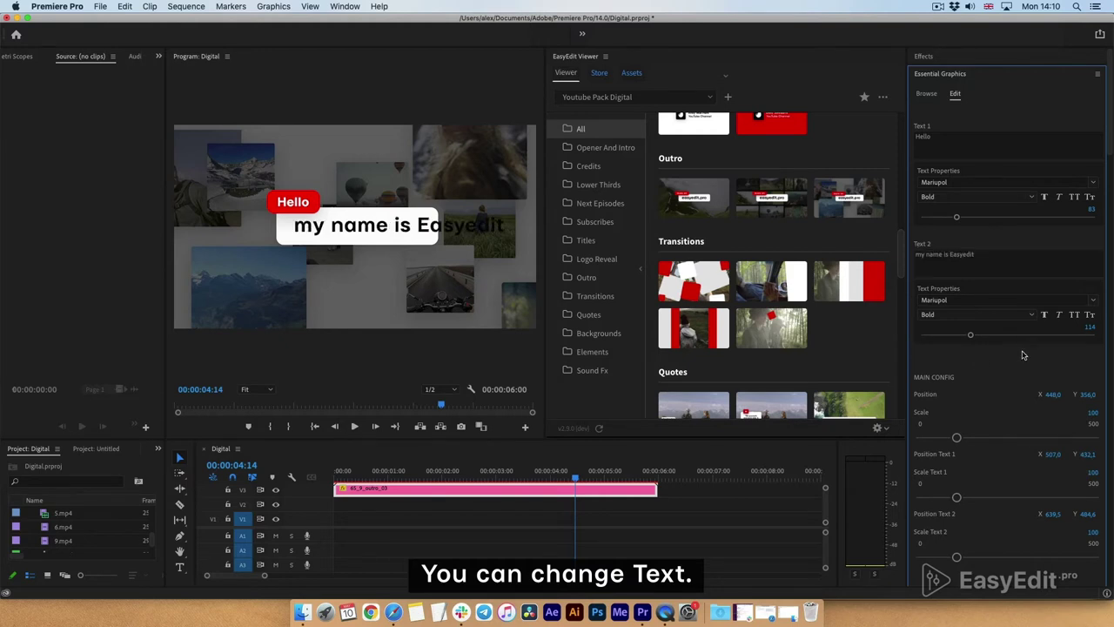
Step: Set Scale Text 2 to 63 and Position Text 2 to X 630,5 and Y 504,6 so the text fits its box
scroll(1109, 146, down, 10)
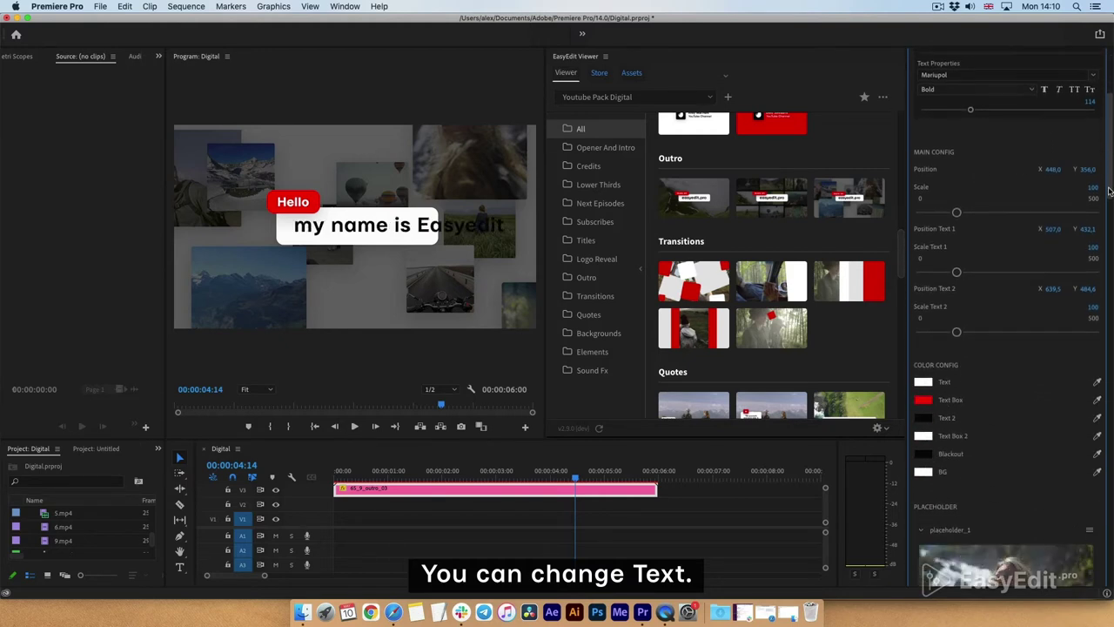
click(954, 309)
drag(955, 310, 942, 311)
click(1091, 283)
key(Up)
key(Up)
key(Return)
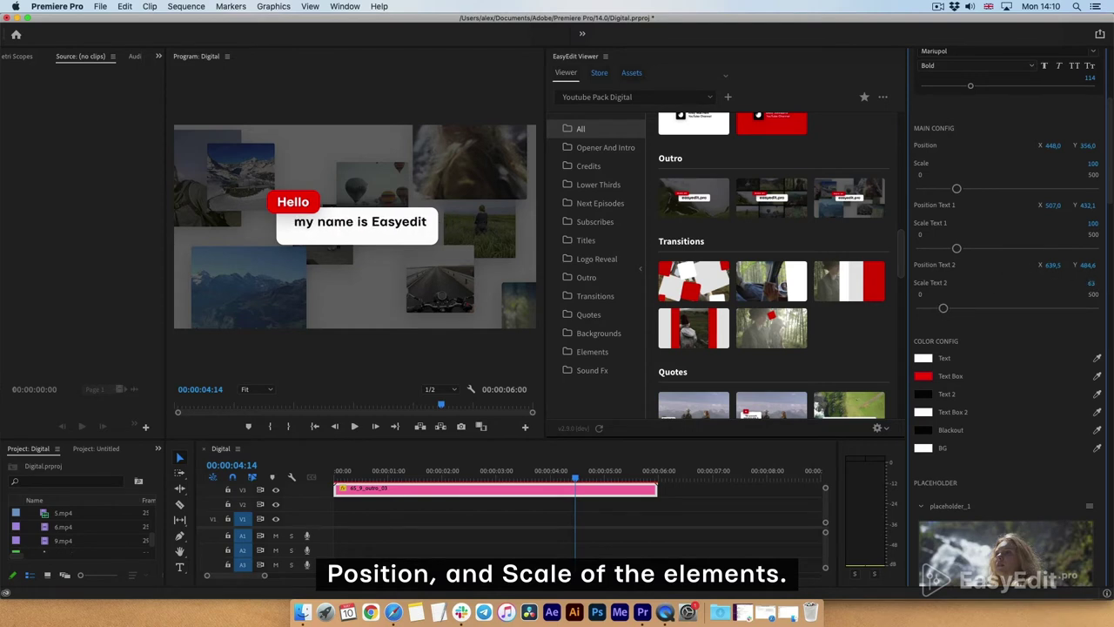
drag(1058, 266, 1095, 265)
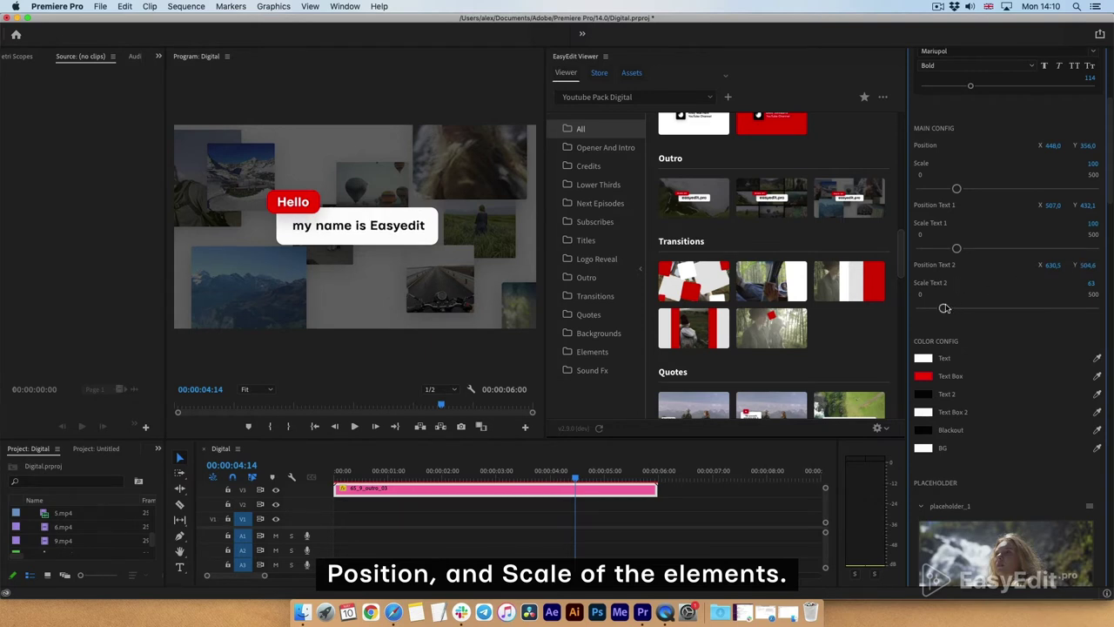
Step: Set the main Scale of the title element to 110 and its Position to X 408,0 and Y 376,0
mouse_move(1101, 162)
mouse_down()
mouse_move(1050, 144)
mouse_move(1092, 142)
mouse_up()
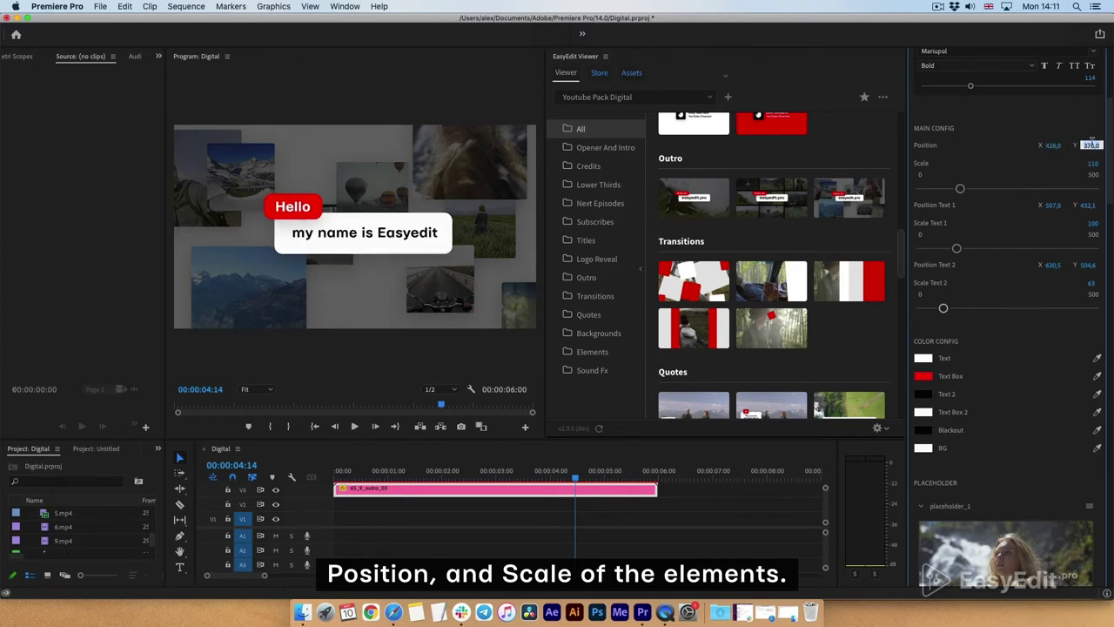
key(shift+Down)
key(shift+Down)
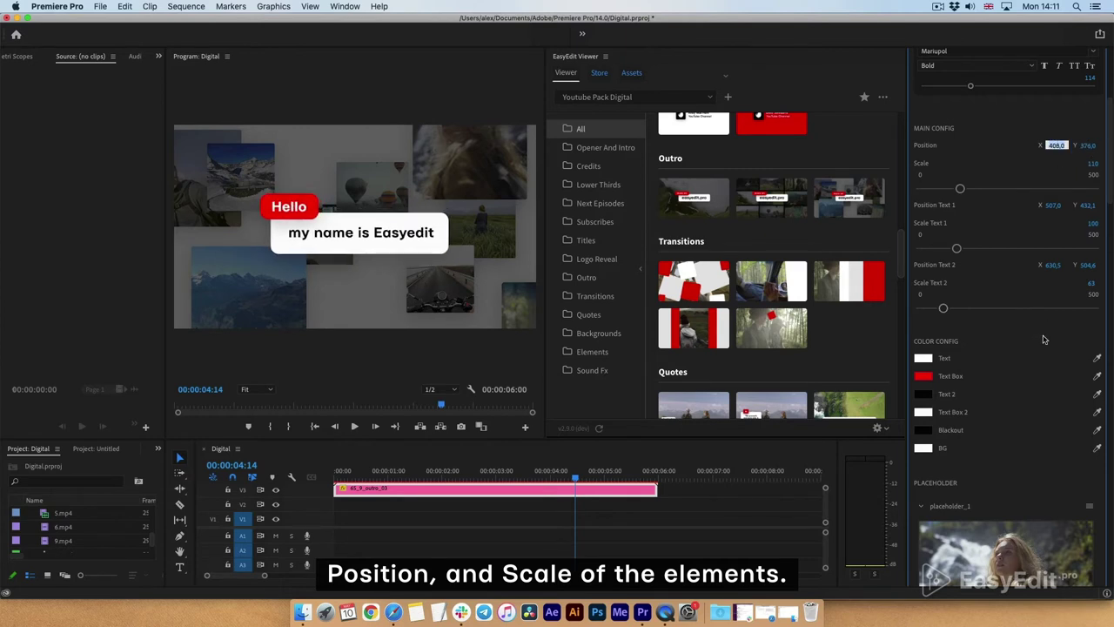
Step: Set the Text color in the color configuration to a vivid purple
scroll(1102, 188, down, 5)
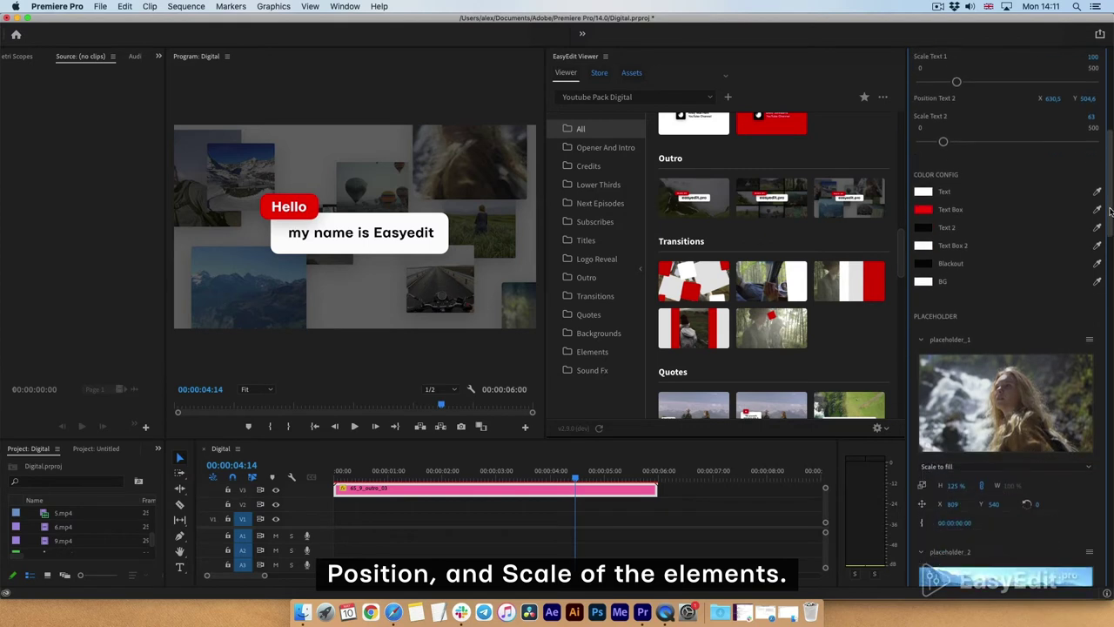
click(923, 182)
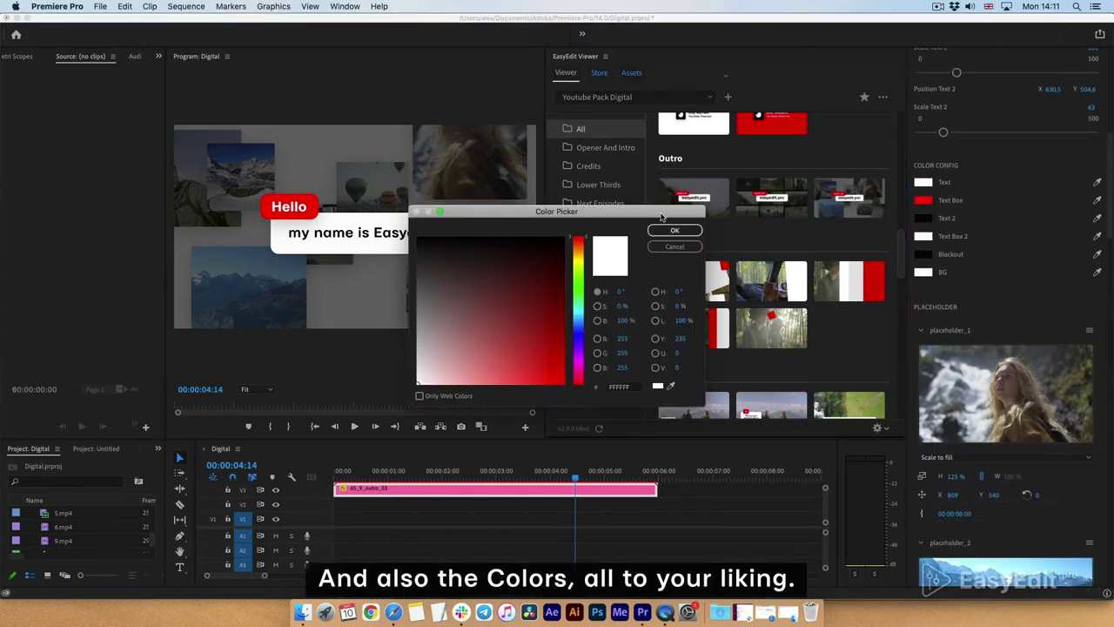
drag(558, 215, 671, 264)
click(693, 406)
click(655, 381)
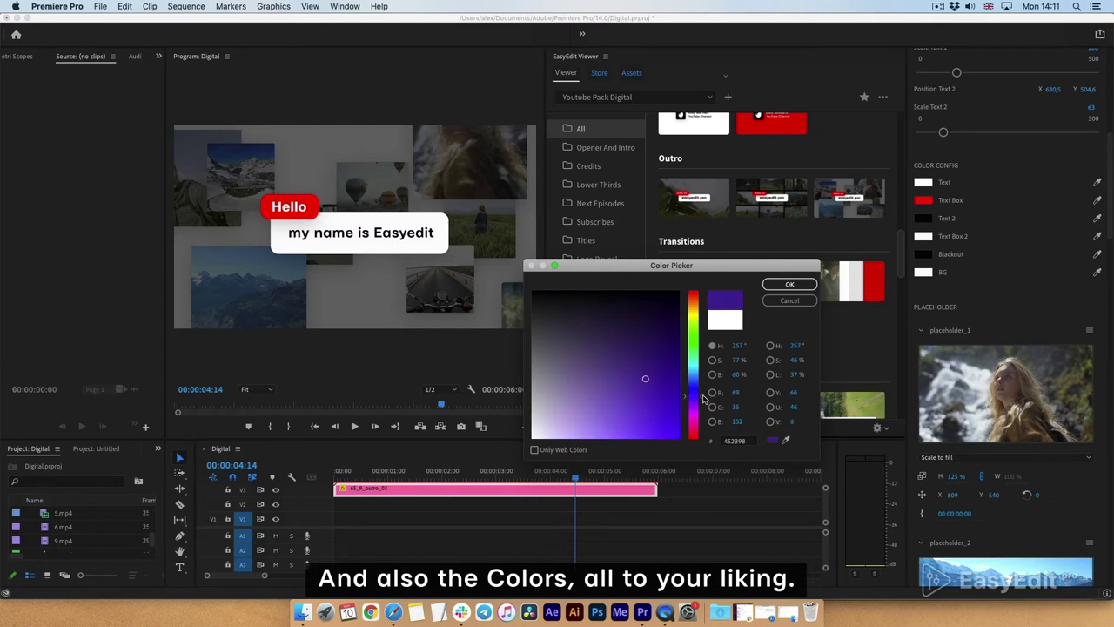
click(648, 412)
key(Return)
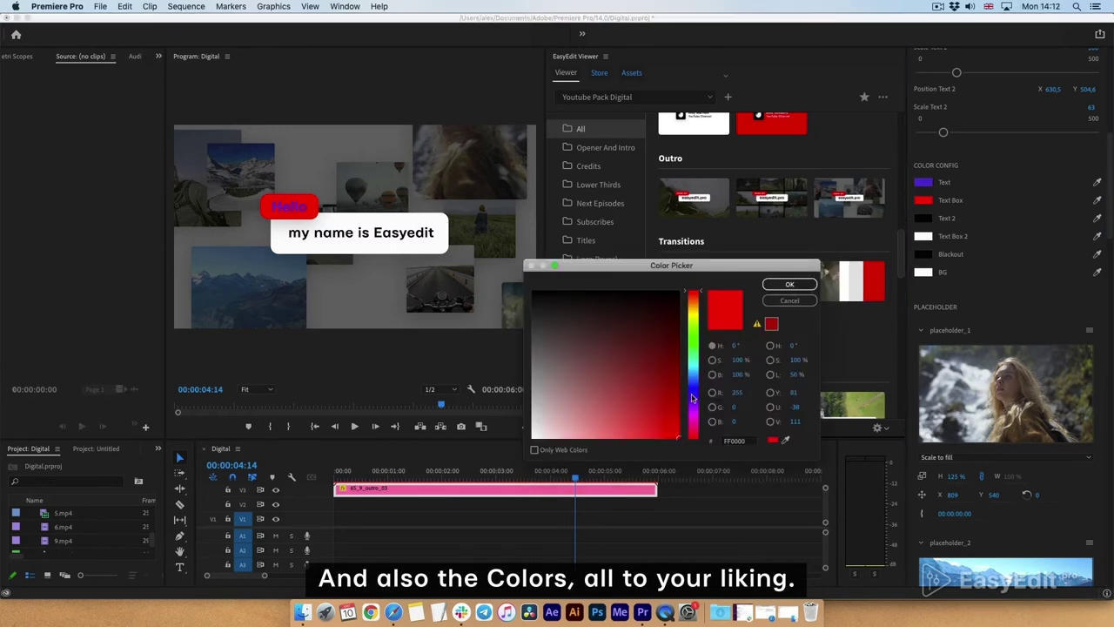
Step: Set the Text Box color to a light blue, refining the shade until it contrasts with the Hello text
drag(692, 398, 694, 378)
drag(654, 426, 623, 413)
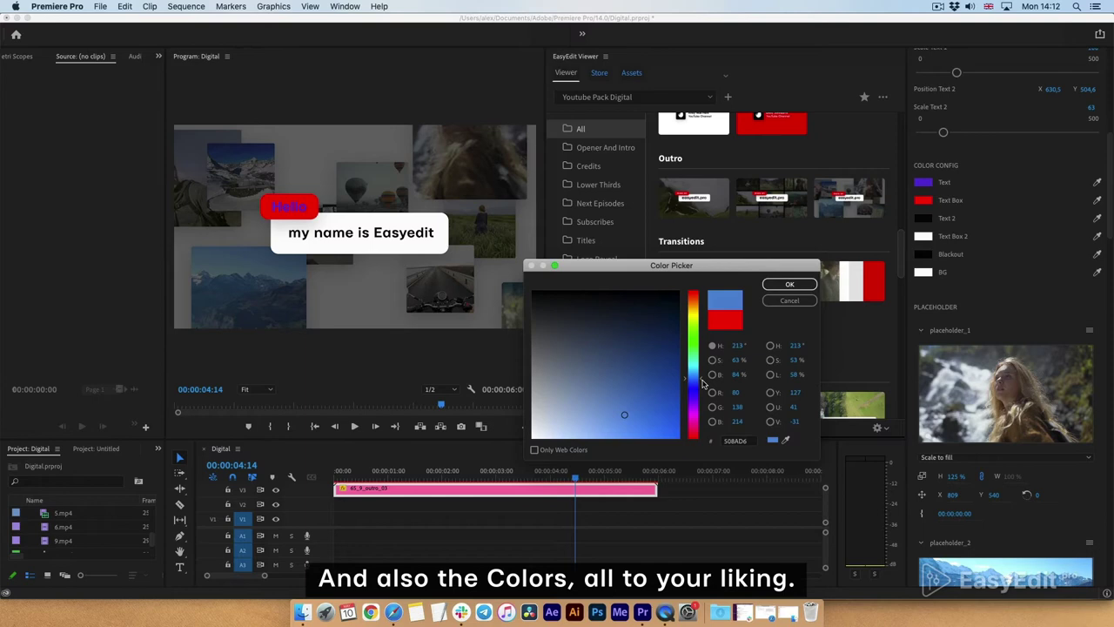
click(644, 404)
click(789, 283)
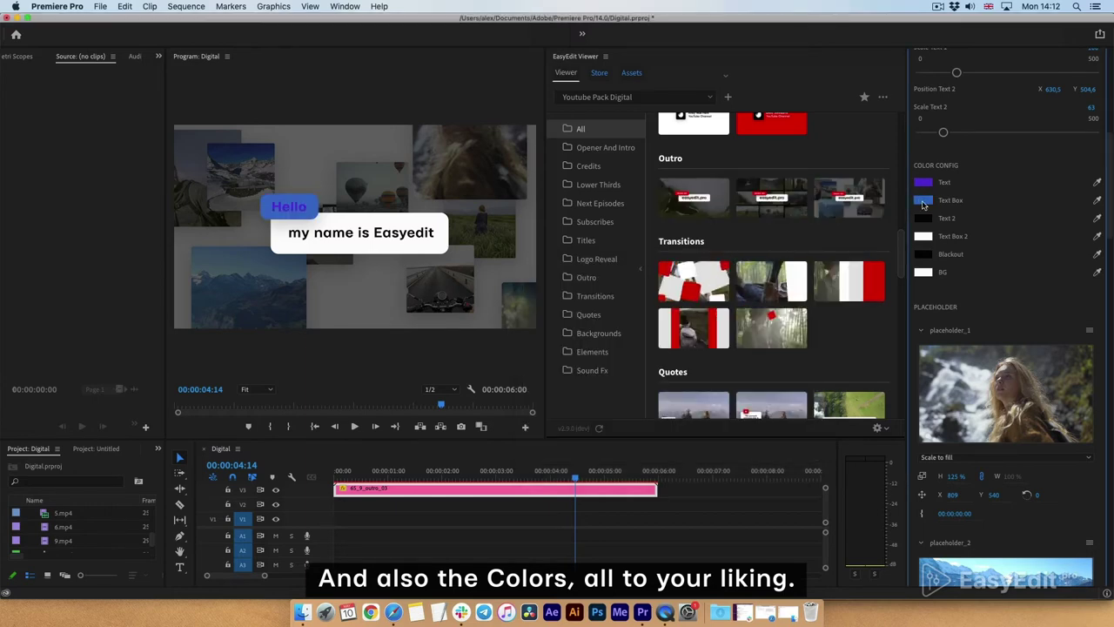
click(923, 201)
click(789, 284)
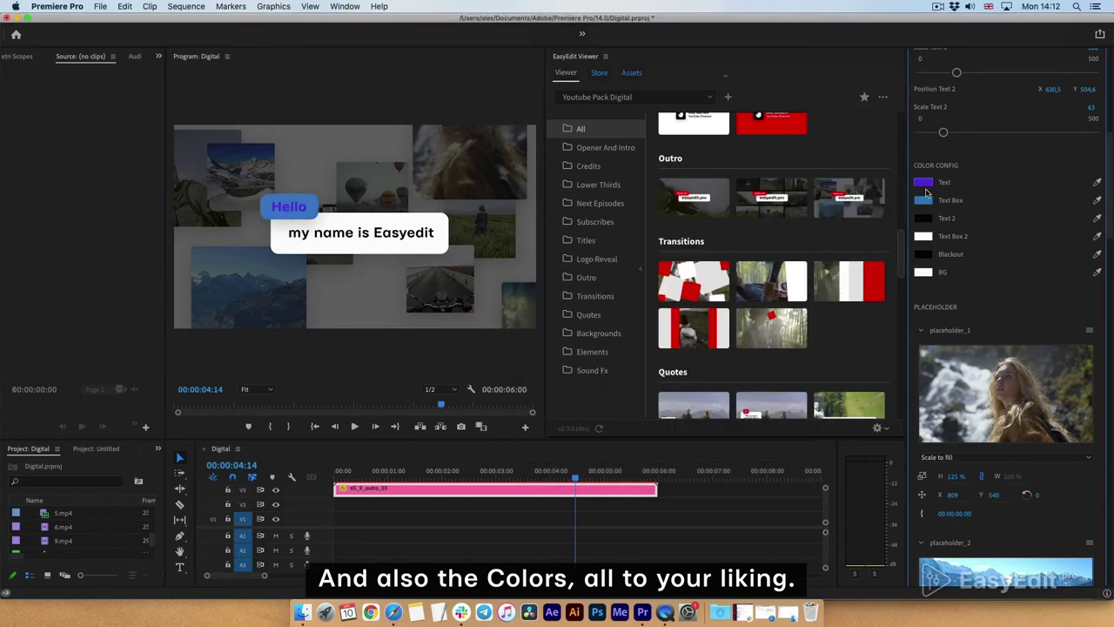
click(923, 199)
click(789, 284)
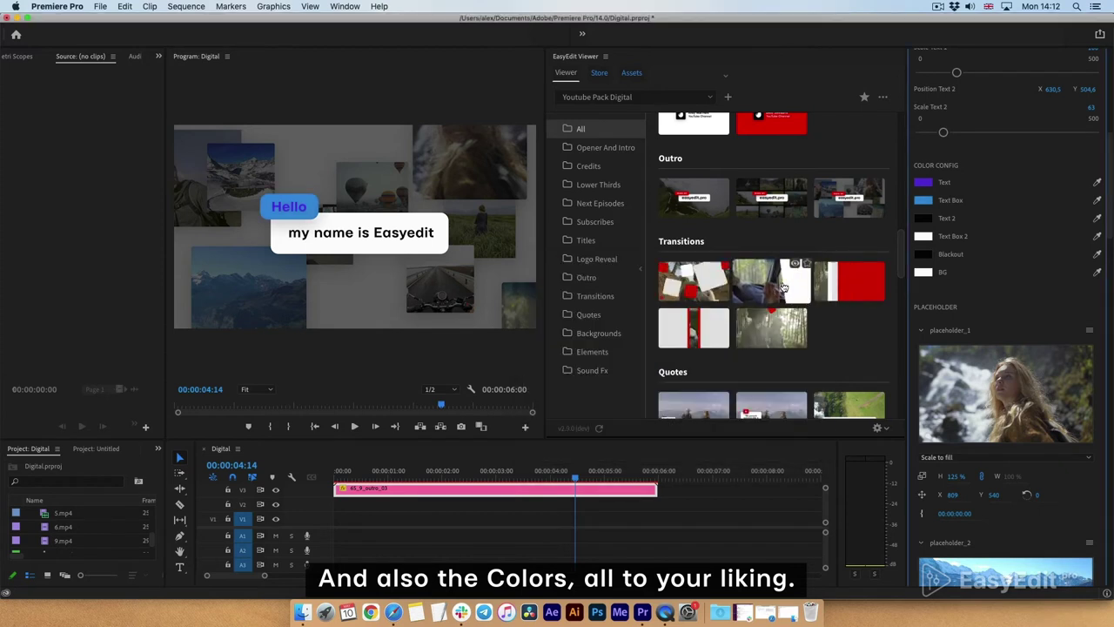
Step: Change the Text color to a deeper indigo blue
click(923, 182)
click(668, 405)
drag(698, 401, 705, 394)
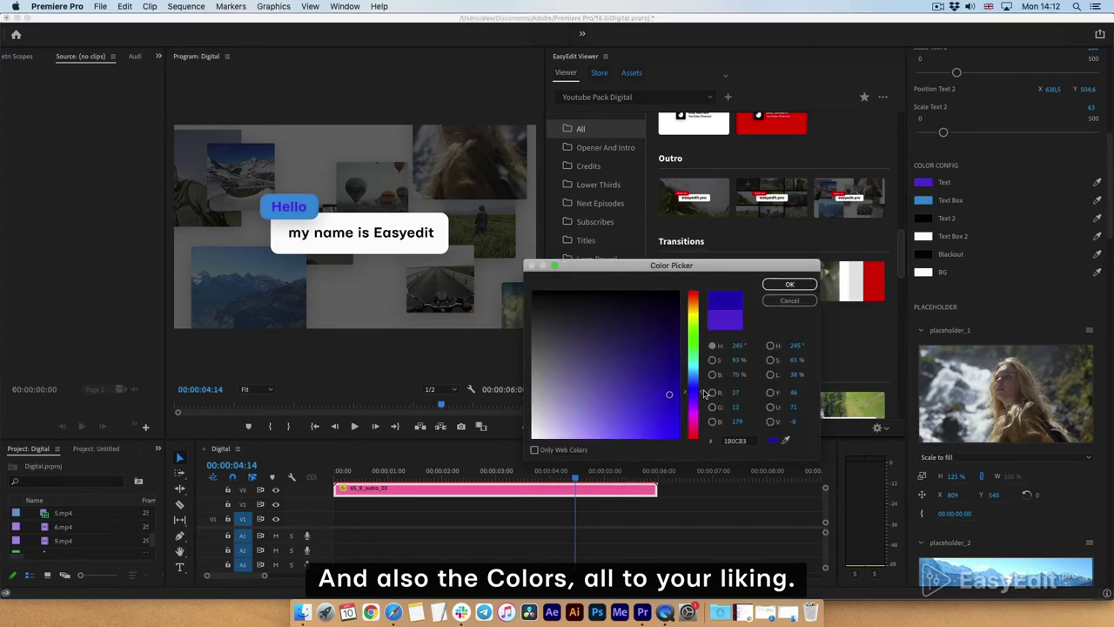
click(785, 284)
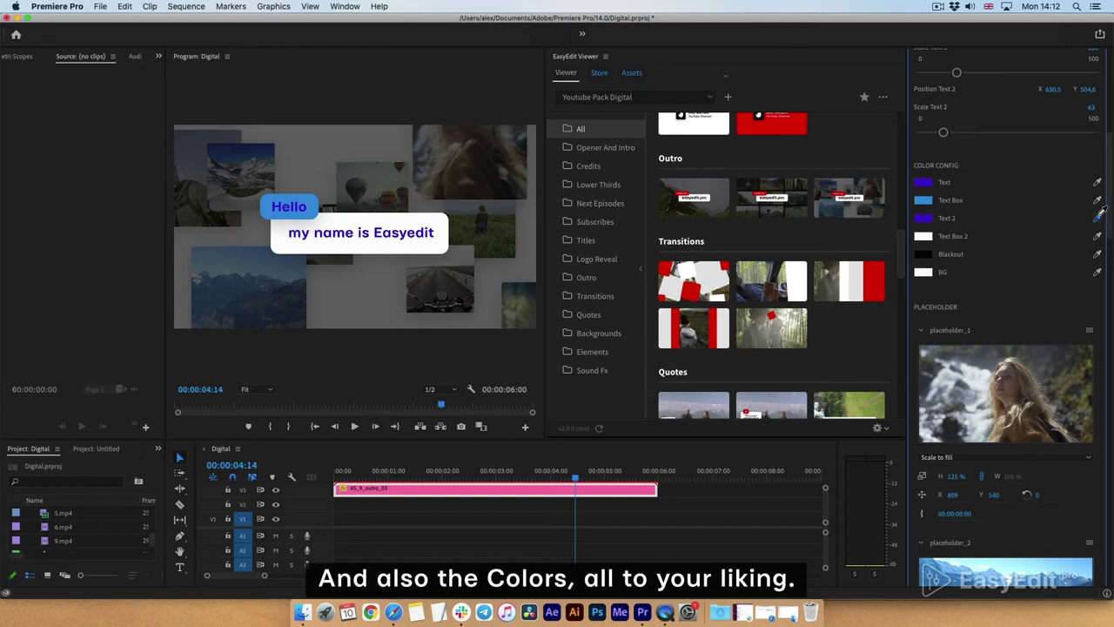
Step: Sample the light blue of Text Box for Text 2 and give Text Box 2 the indigo of Text
click(930, 199)
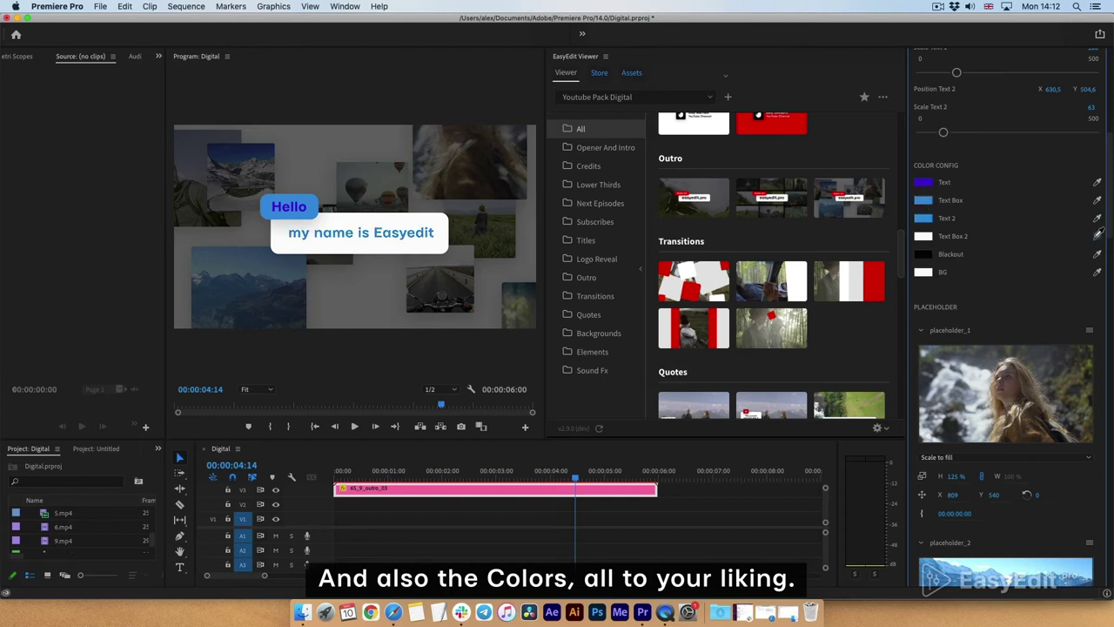
click(1099, 235)
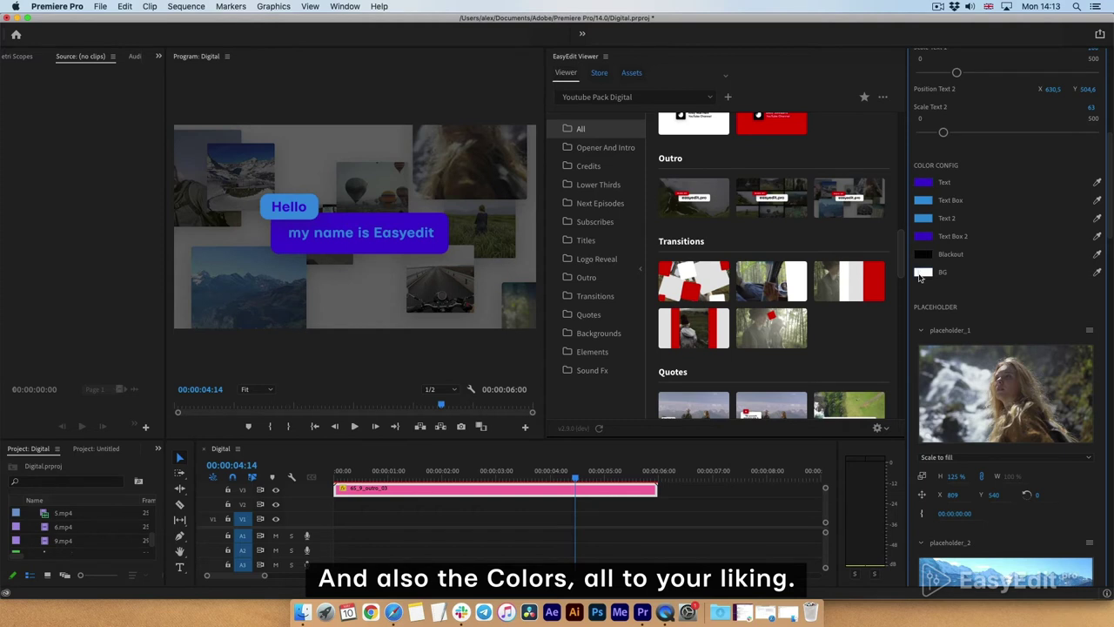
Step: Set the BG color of the outro to a light lavender, D3B9F0, and reopen it to refine the shade
click(923, 272)
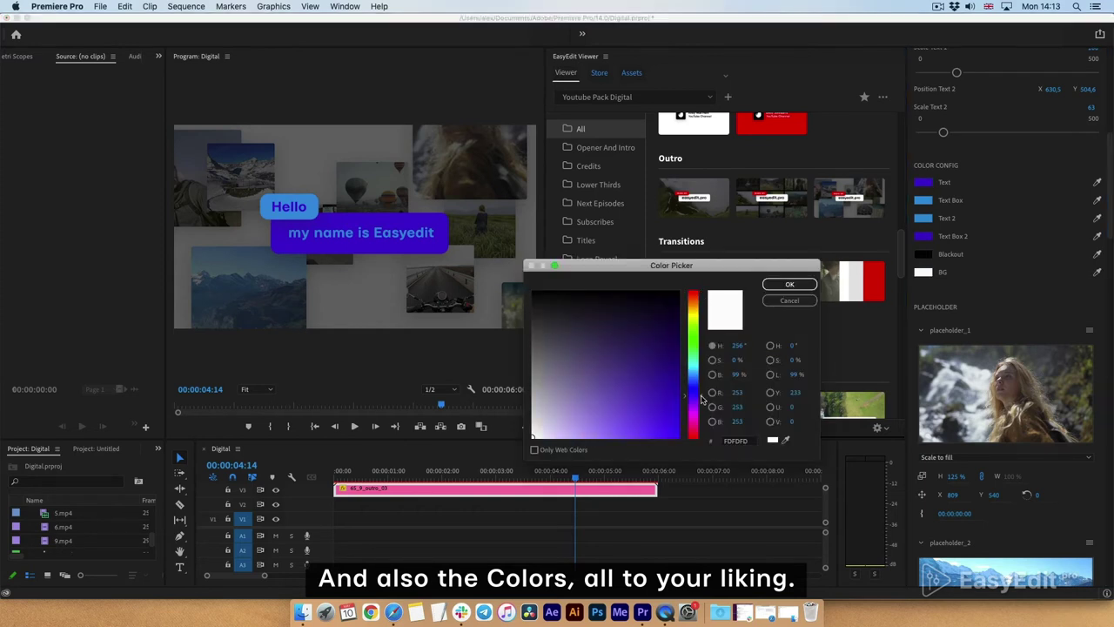
click(782, 284)
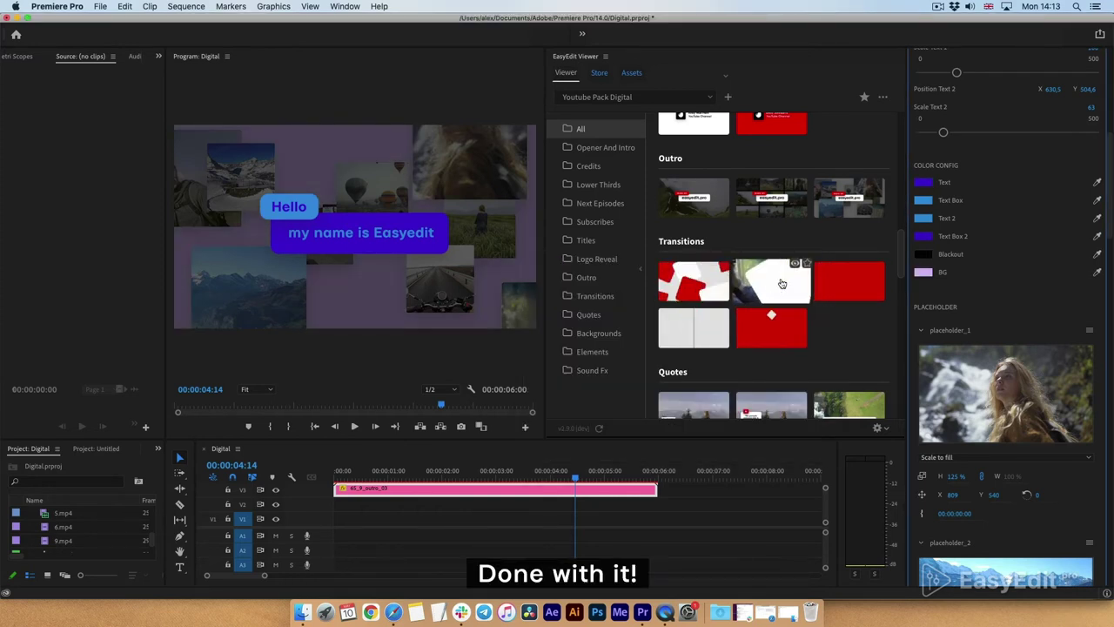
click(923, 273)
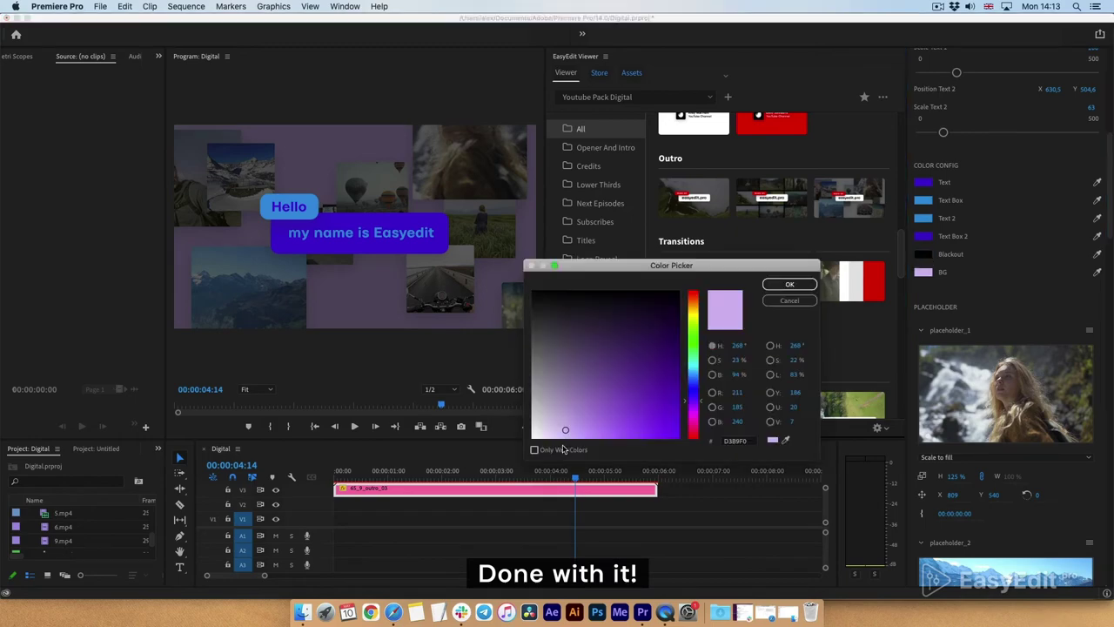
click(789, 284)
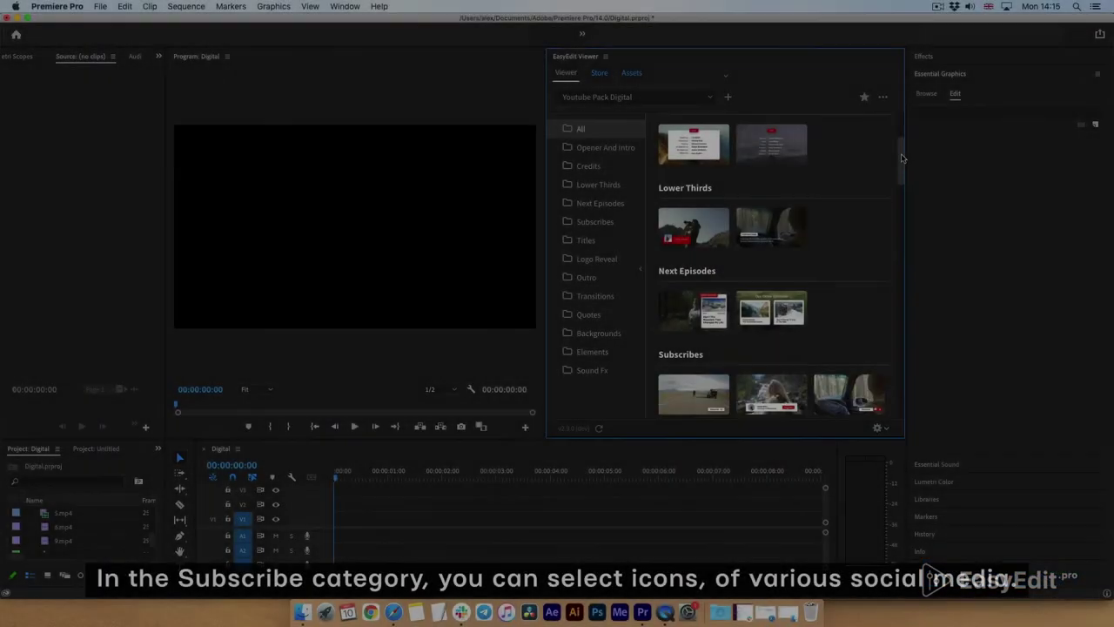
Step: Add the Subscribe_06 template from the Subscribes category to the timeline and play it back
scroll(901, 209, down, 1)
double_click(848, 272)
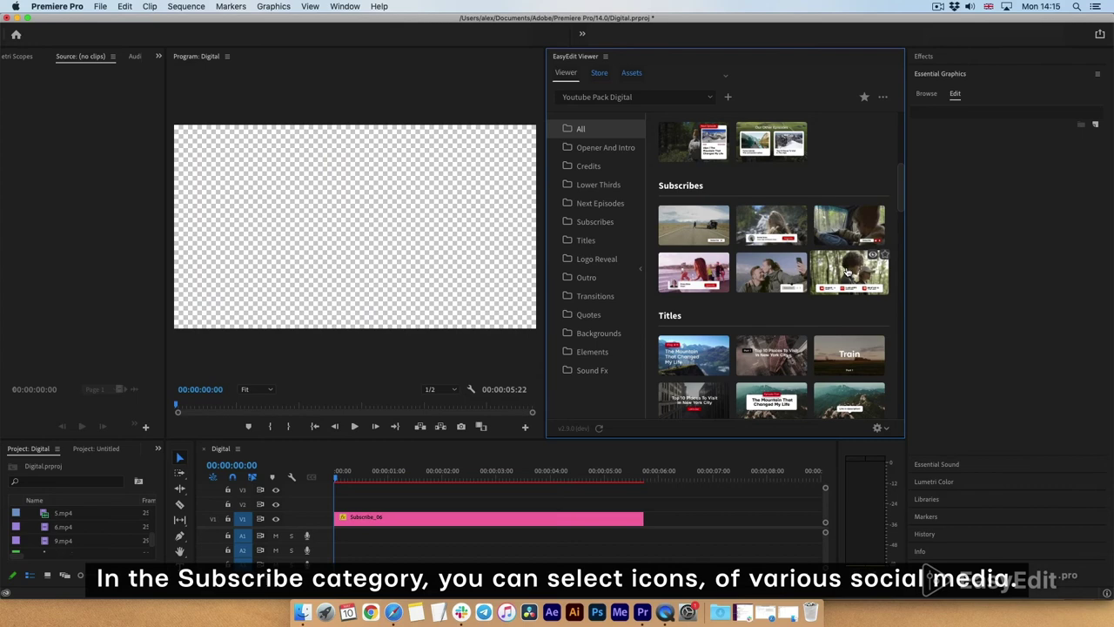
click(354, 427)
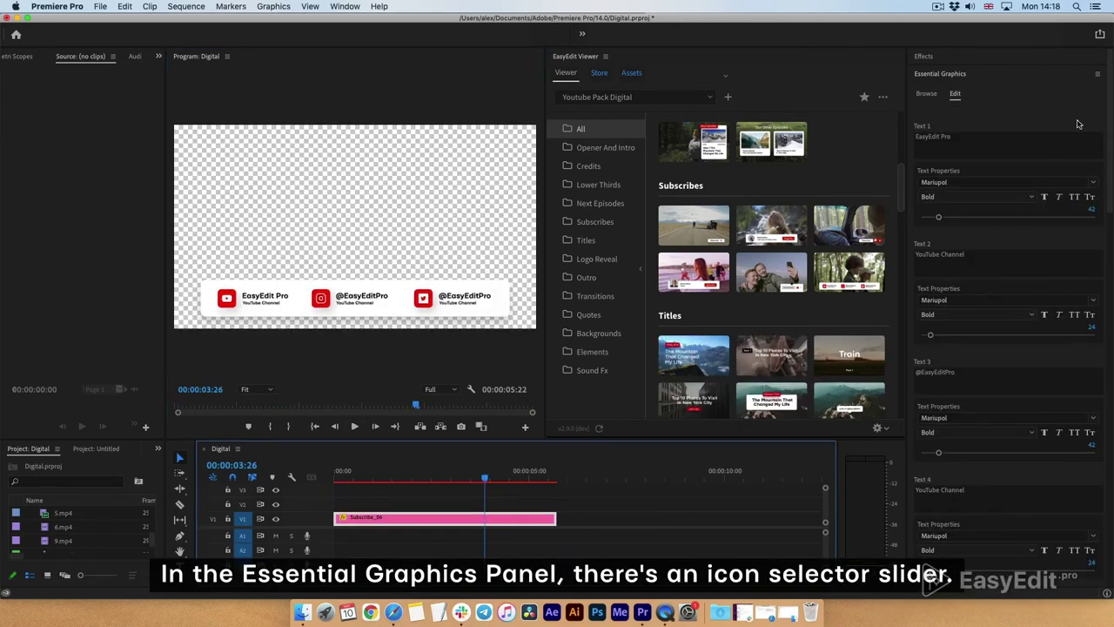
Step: Choose a social media icon for the Subscribe_06 graphic with its icon selector sliders
scroll(1110, 370, down, 5)
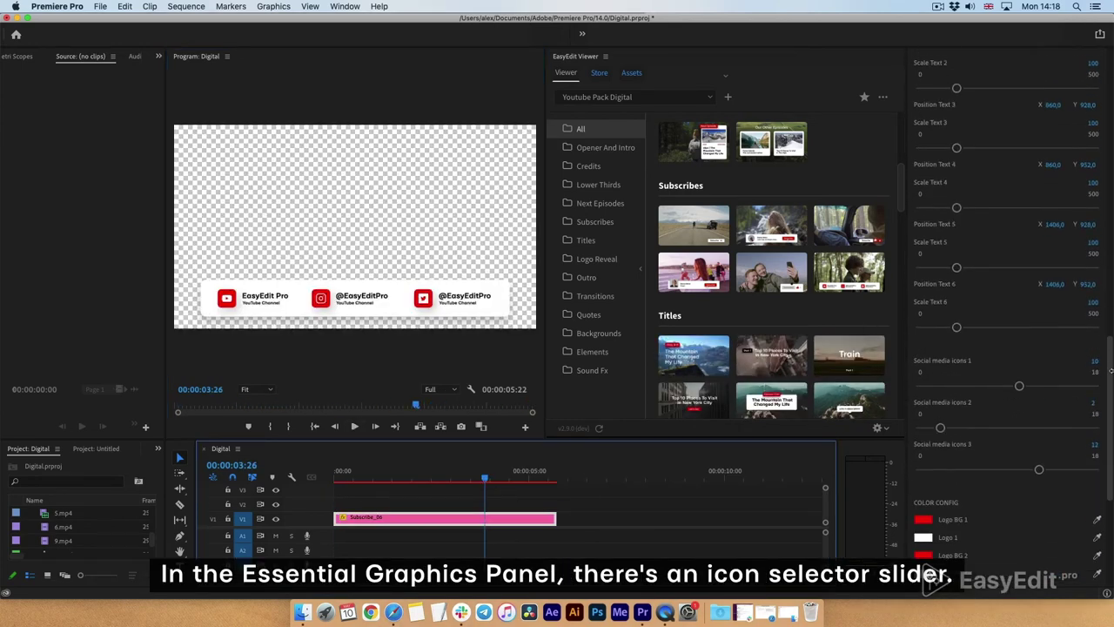
scroll(1111, 370, down, 2)
click(945, 336)
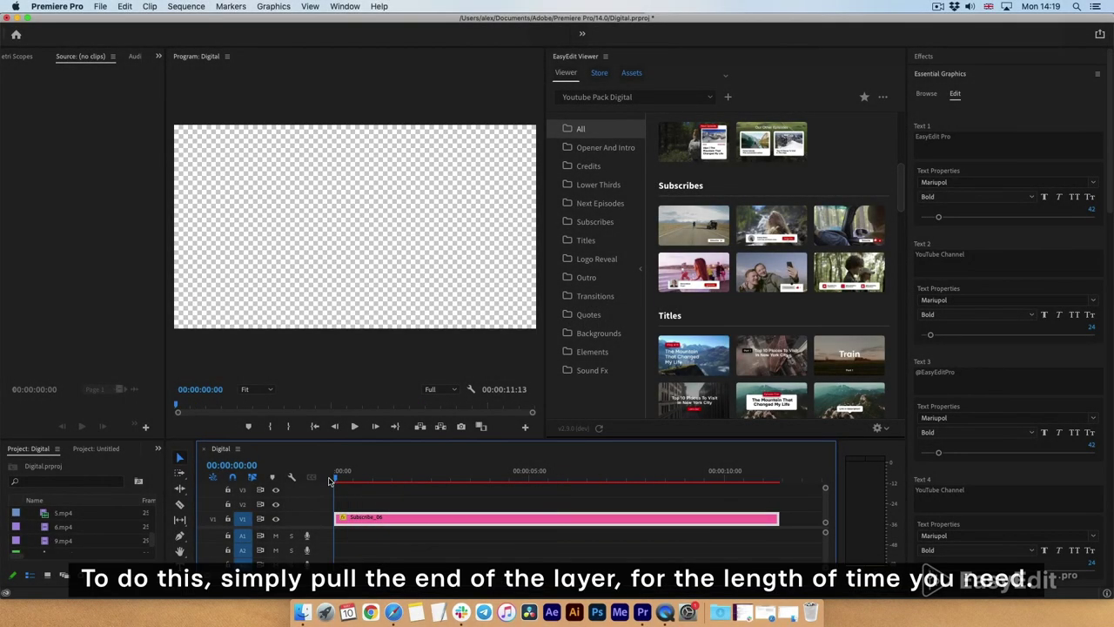
Step: Play back the Subscribe_06 clip at its extended length and again with its end trimmed to 00:00:01:15
click(354, 426)
key(space)
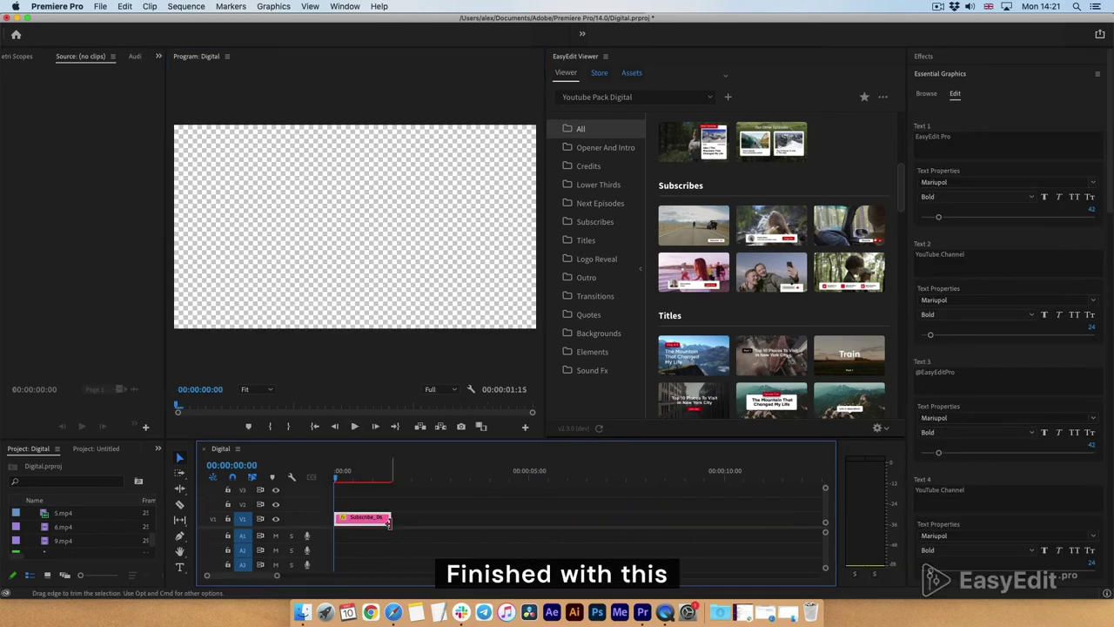
click(354, 426)
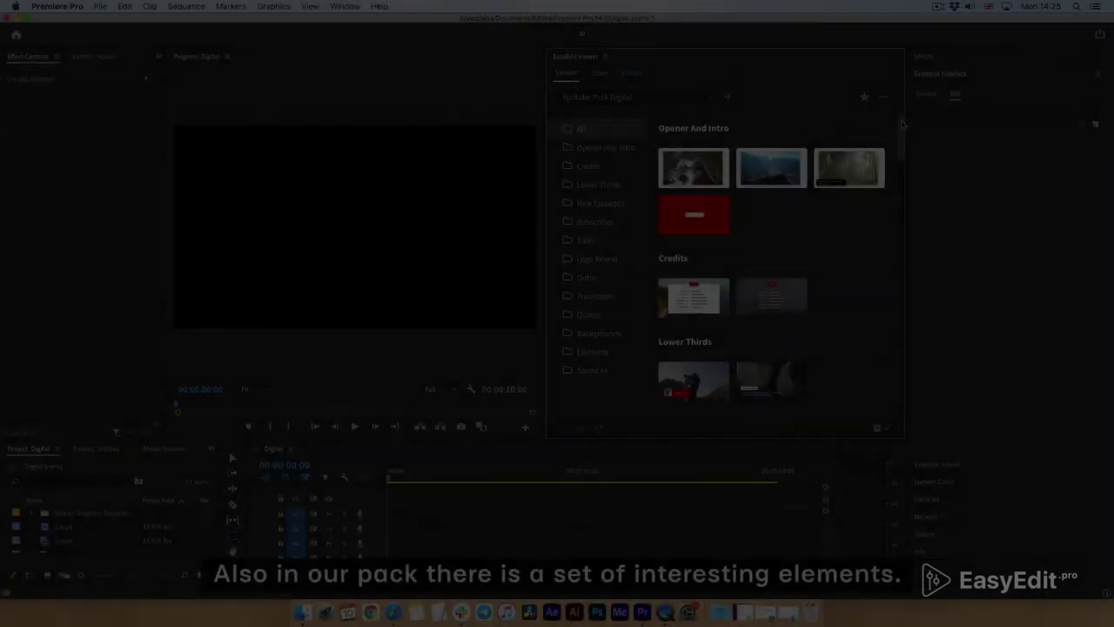
Step: Place the Elements_003 loading bar from the Elements category on the timeline, preview it and return to the sequence start
drag(902, 125, 902, 308)
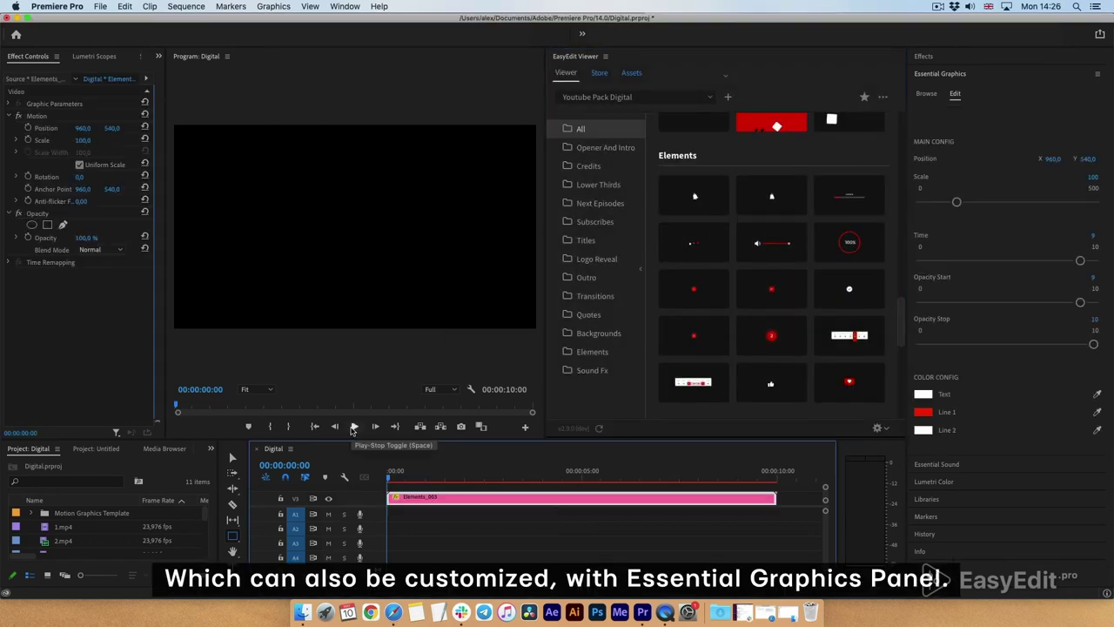
click(354, 426)
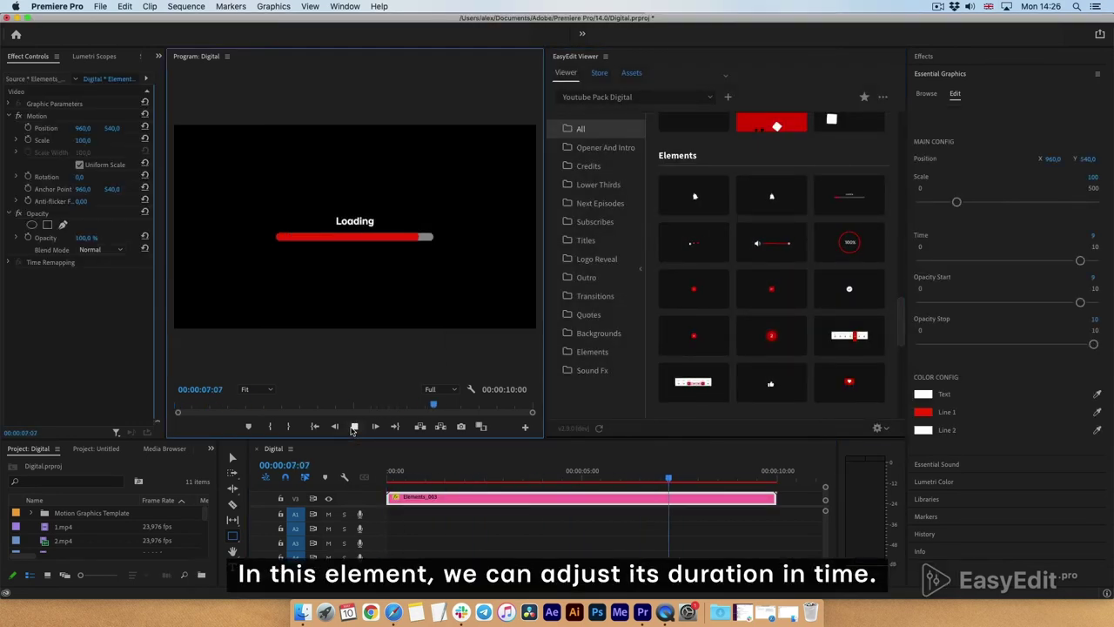
click(384, 477)
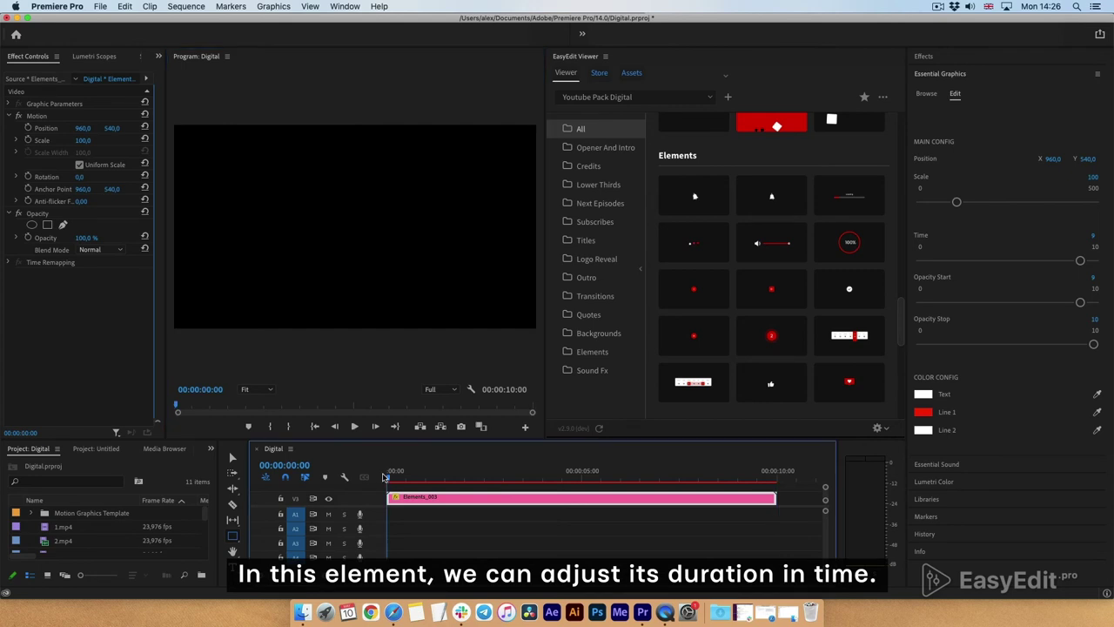
Step: Set the loading bar's Time to 4, Opacity Start to 4 and Opacity Stop to 5, and preview the animation
click(1094, 238)
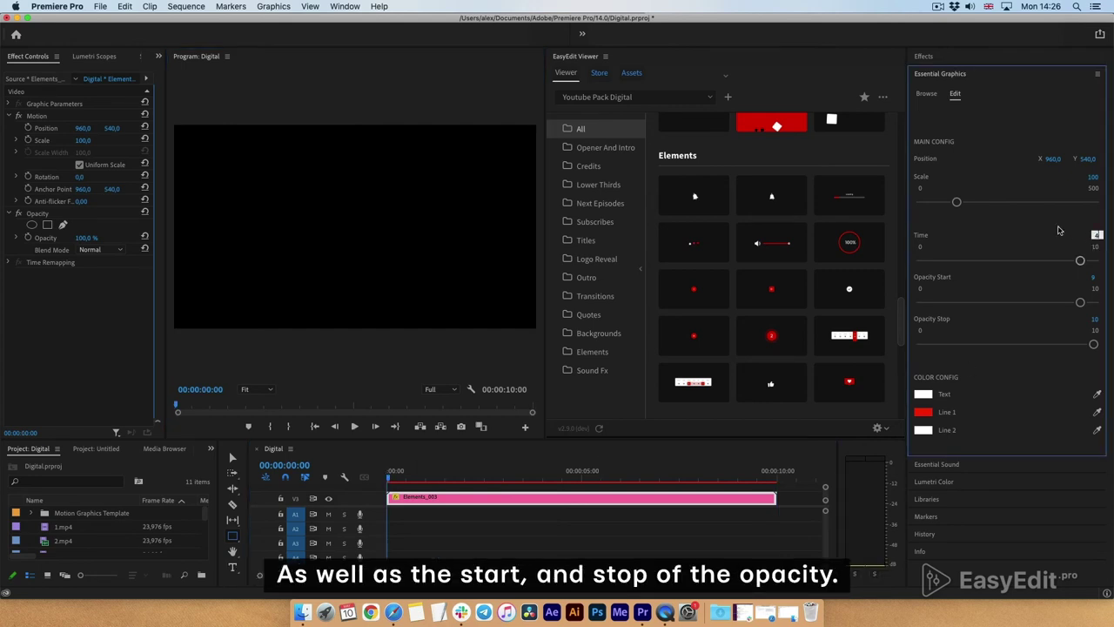
click(354, 426)
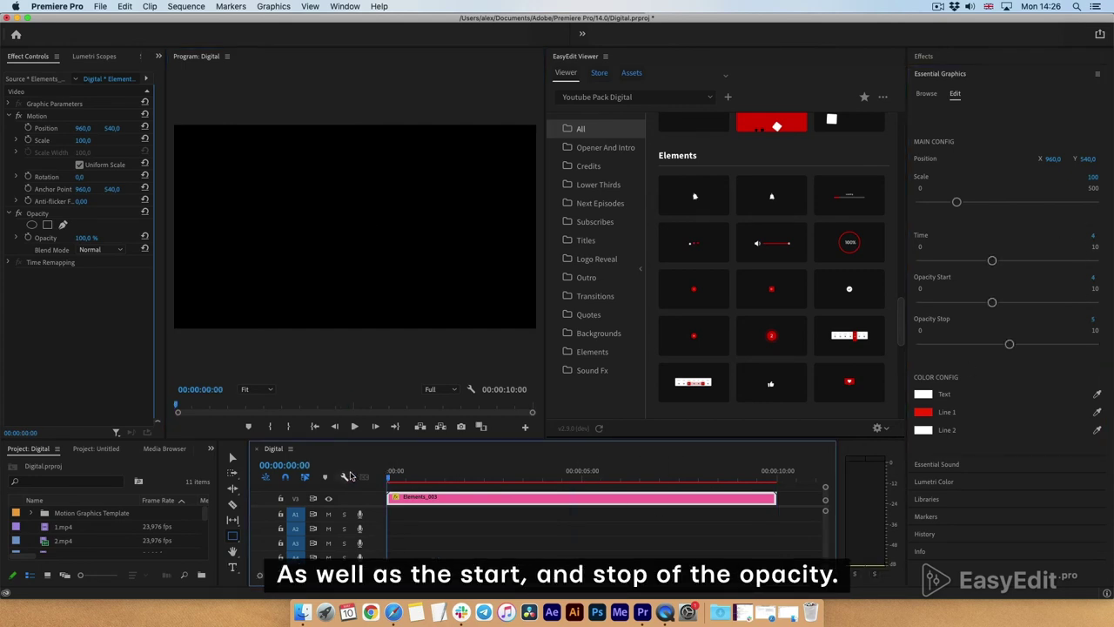
click(354, 427)
click(354, 426)
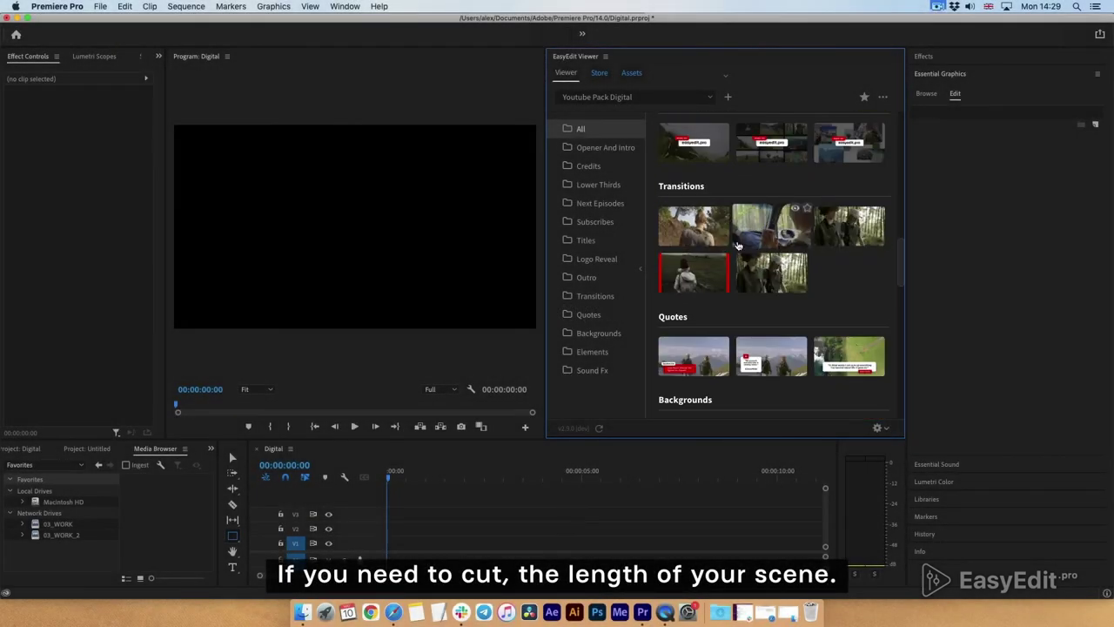
Step: Place Transition_01 on track V3 at the sequence start and add 1.mp4 and 2.mp4 from the Content folder beneath it on V2
click(685, 231)
drag(427, 535, 413, 517)
click(304, 614)
click(826, 87)
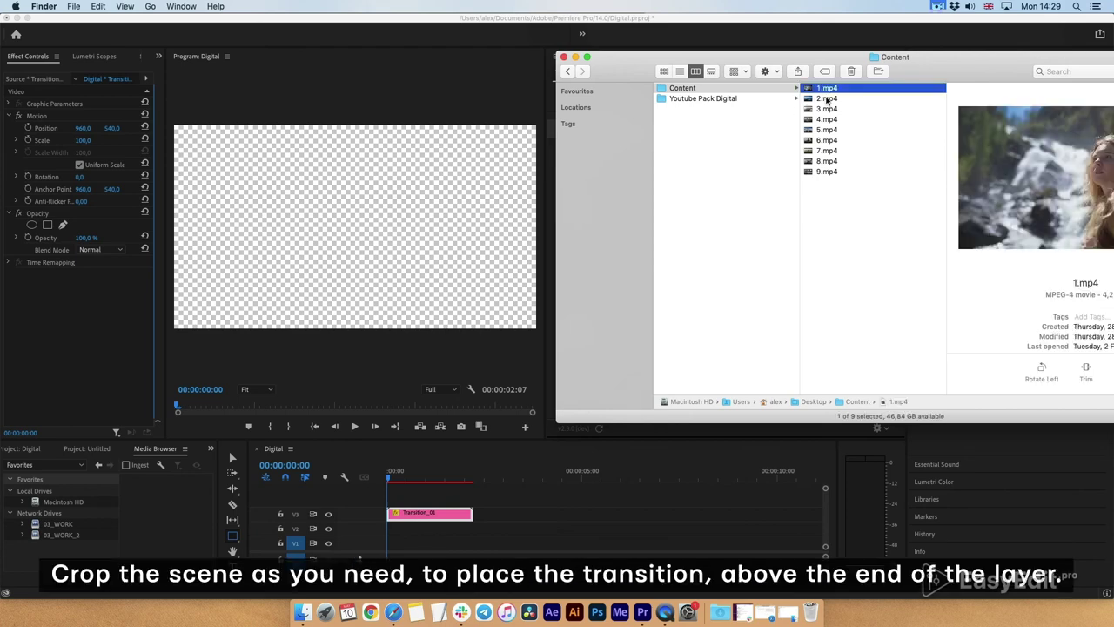
shift+click(826, 98)
drag(827, 98, 374, 528)
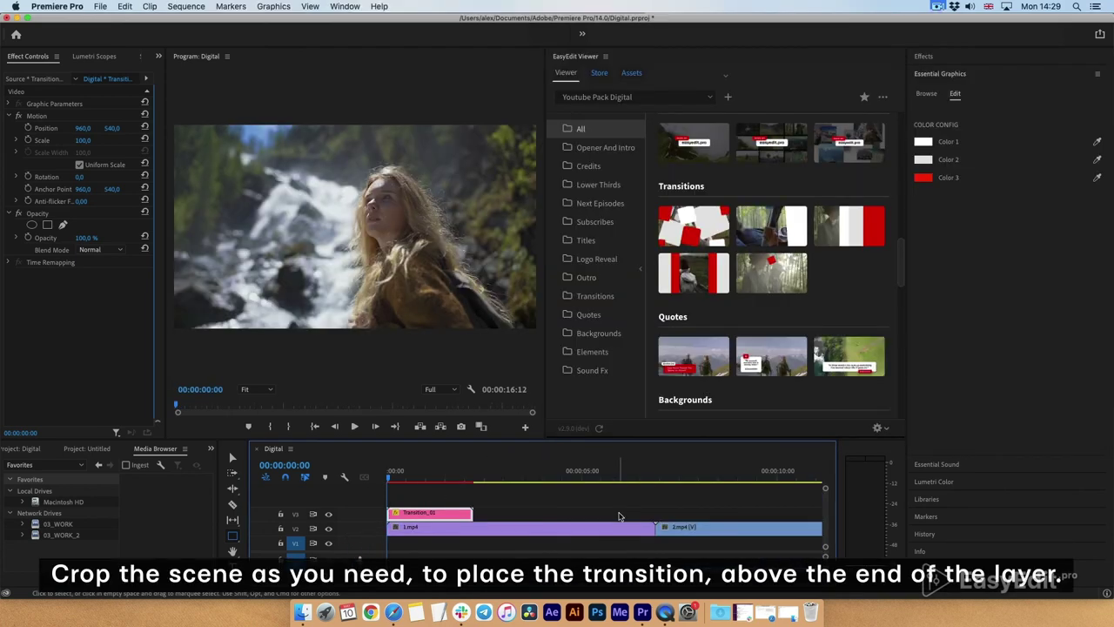
Step: Trim the end of 1.mp4 to match Transition_01 and move 2.mp4 back to the cut on track V1
drag(456, 528, 456, 528)
click(461, 514)
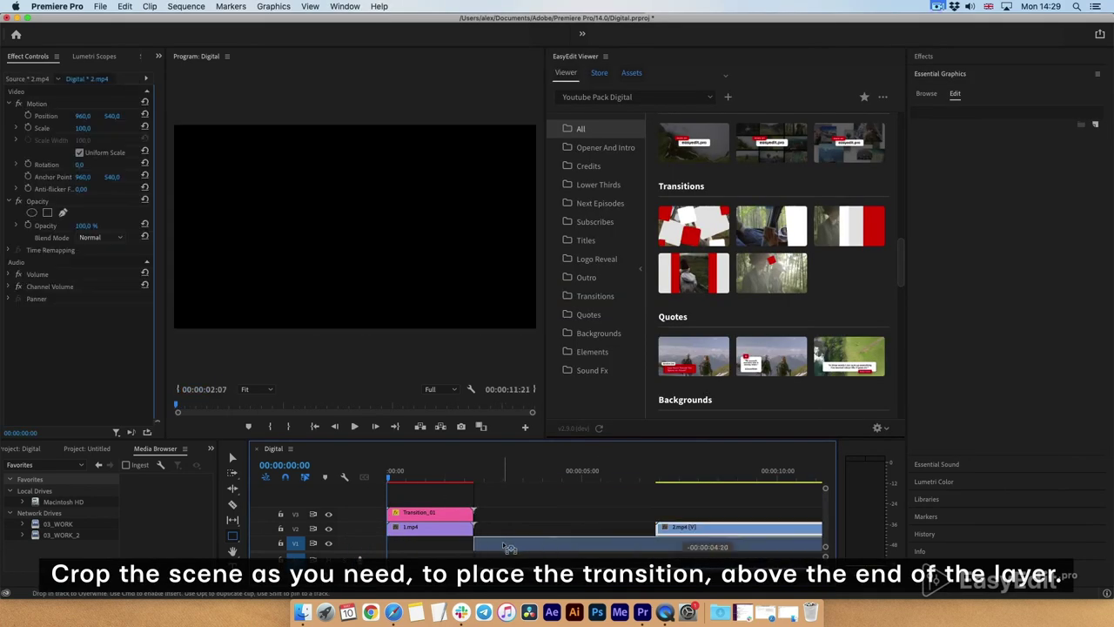